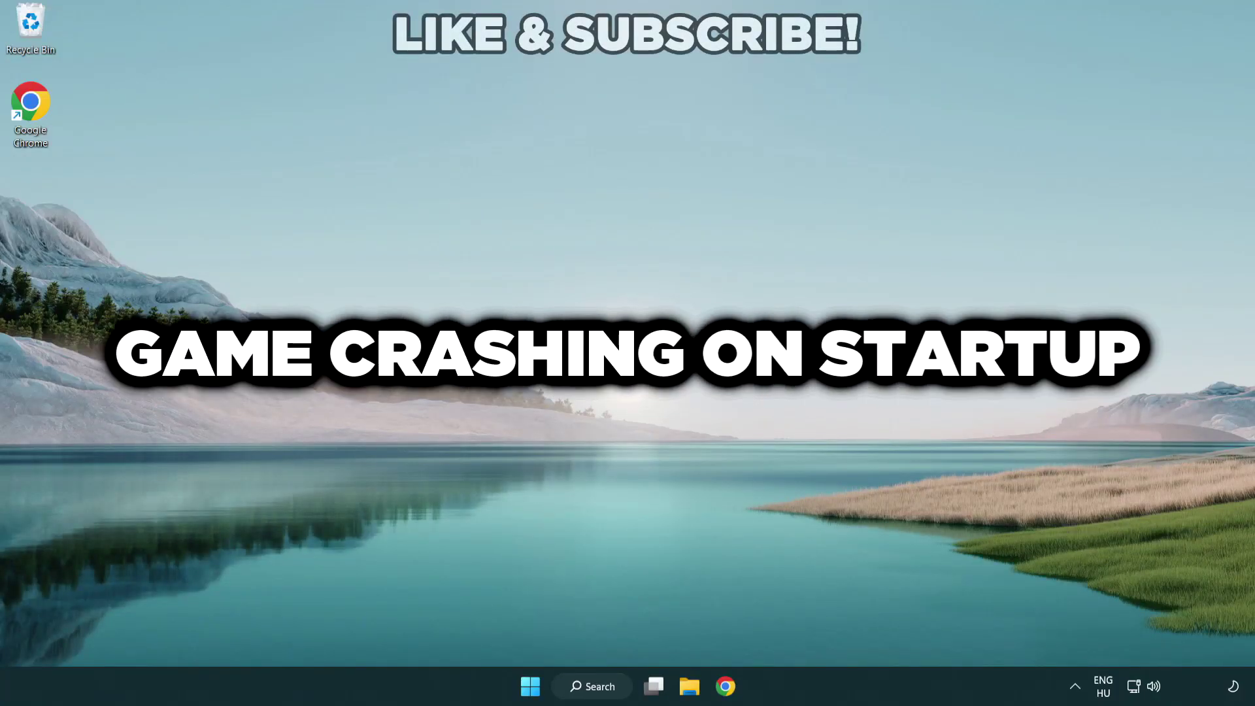
Search Windows for 'device manager'
left_click(599, 686)
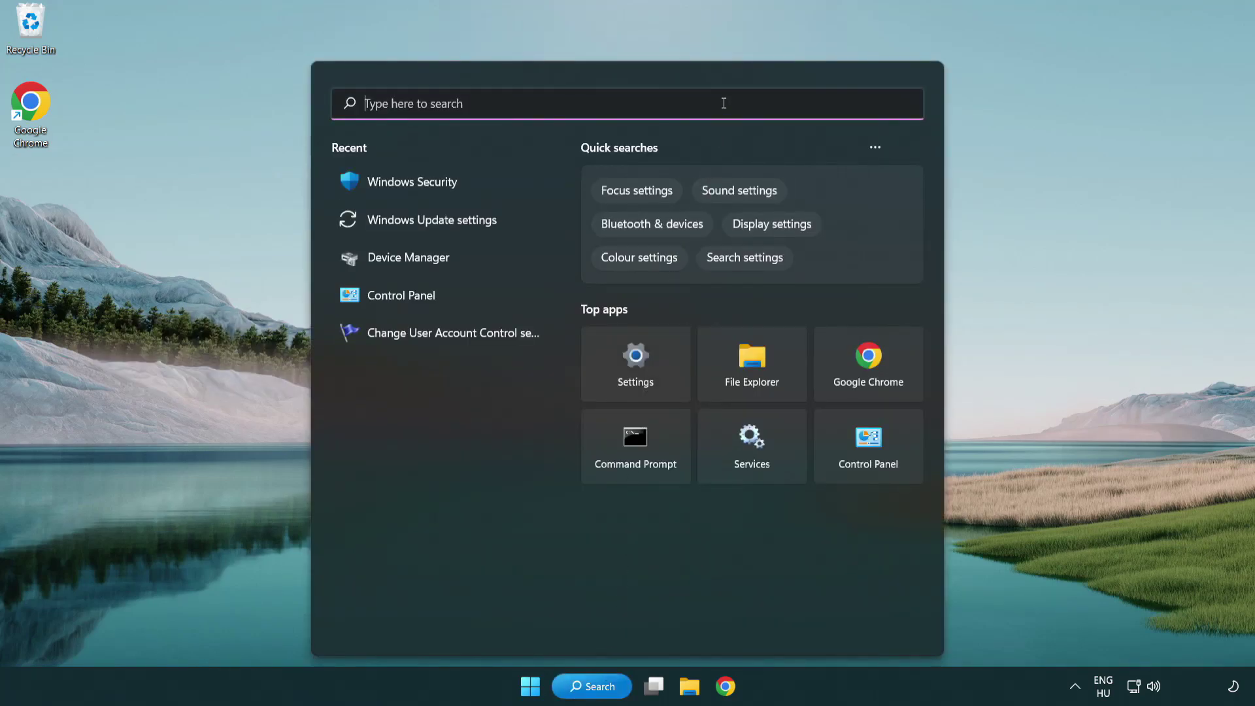
type("device m")
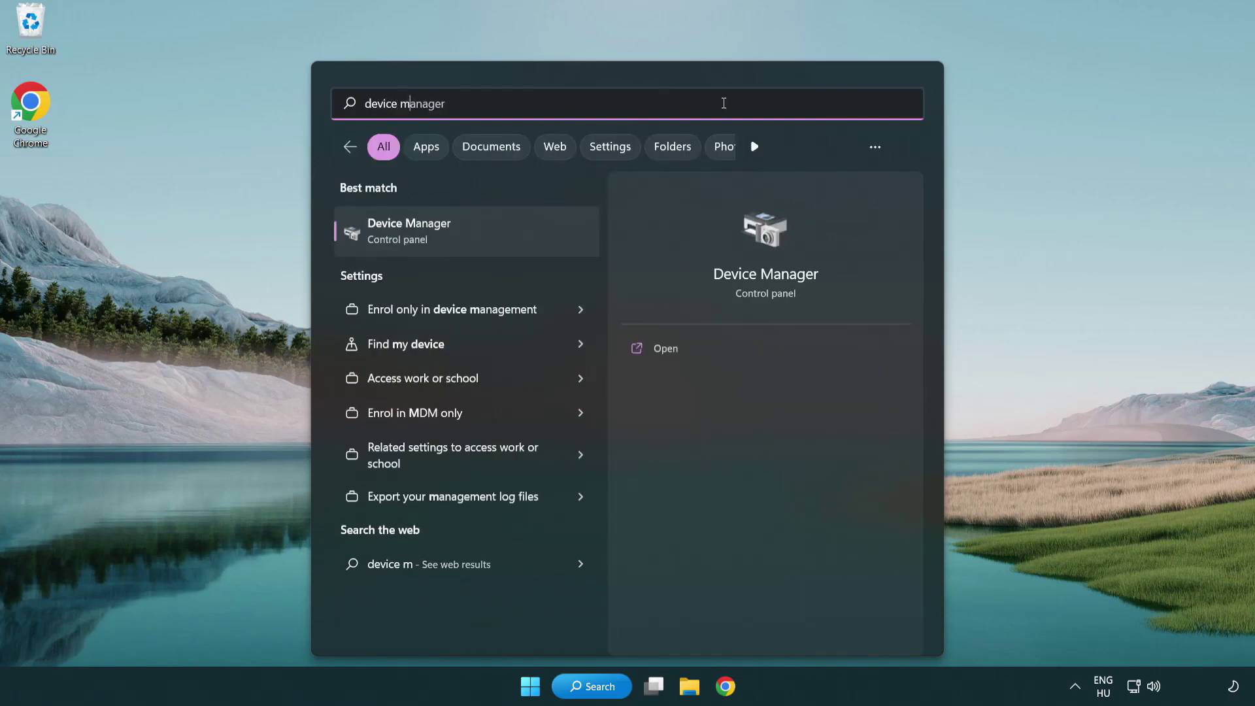
type("anager")
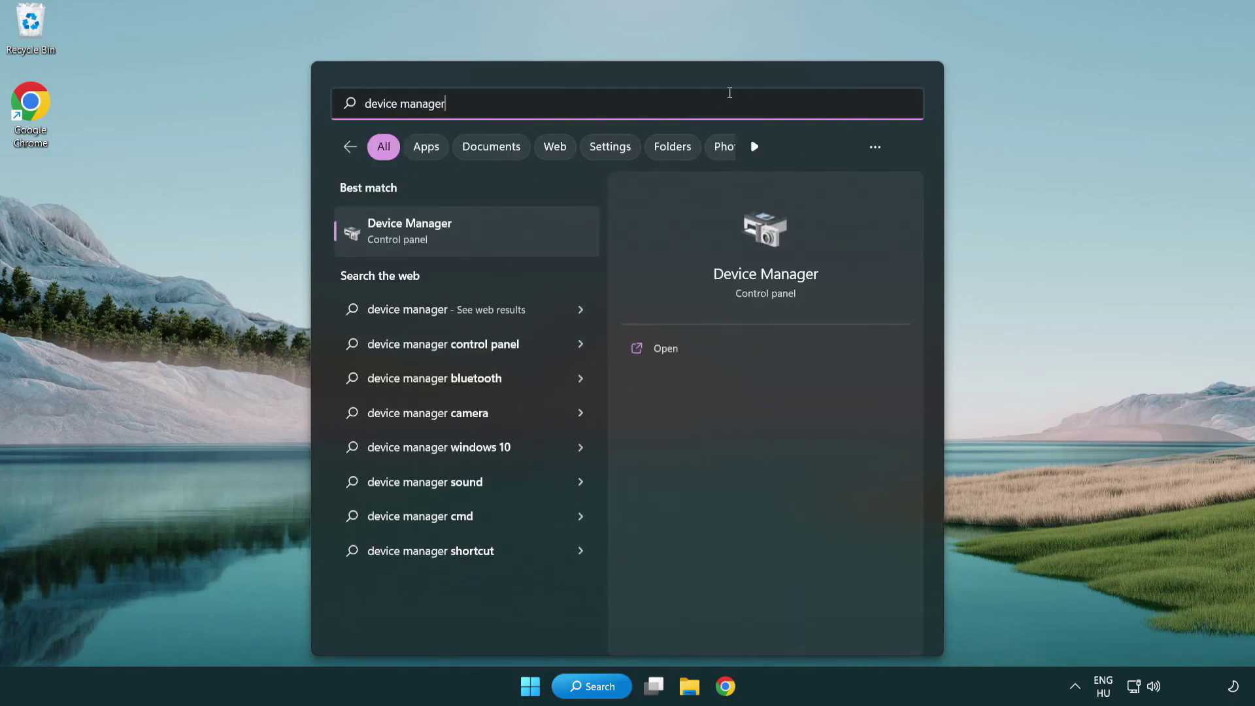
Launch Device Manager and bring up the VMware SVGA 3D adapter's menu under Display adapters
left_click(501, 235)
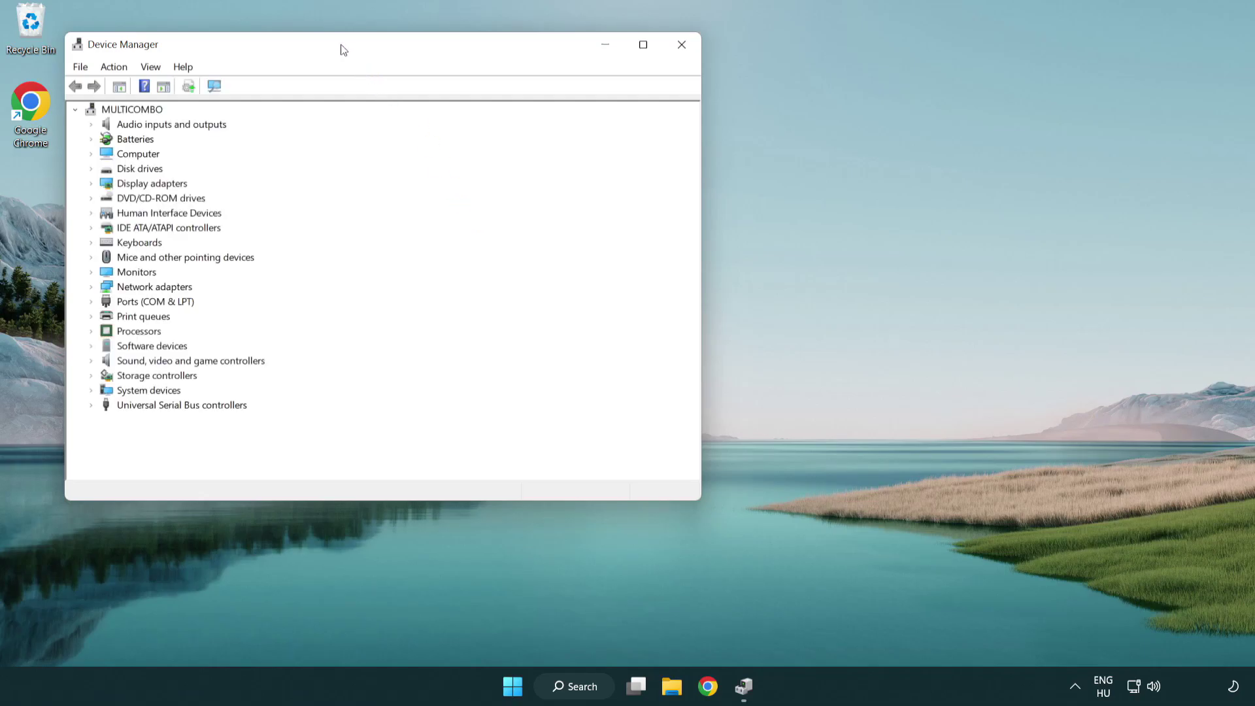
left_click_drag(348, 49, 551, 124)
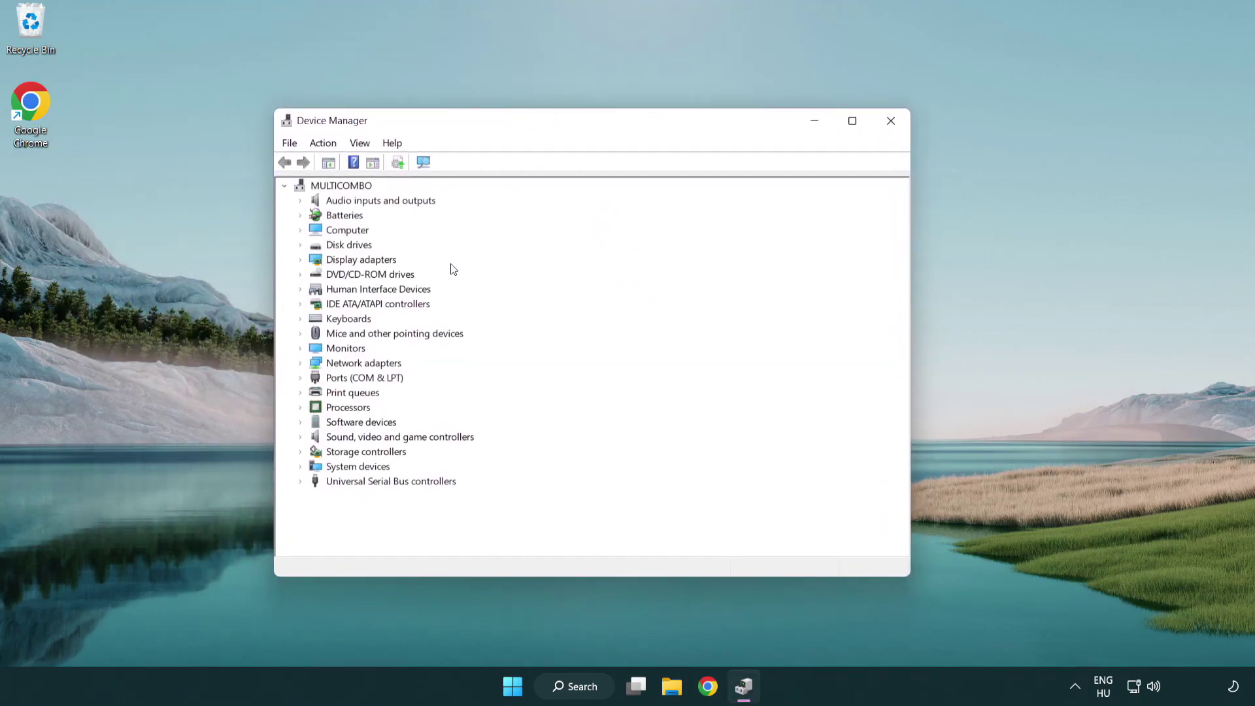
left_click(346, 267)
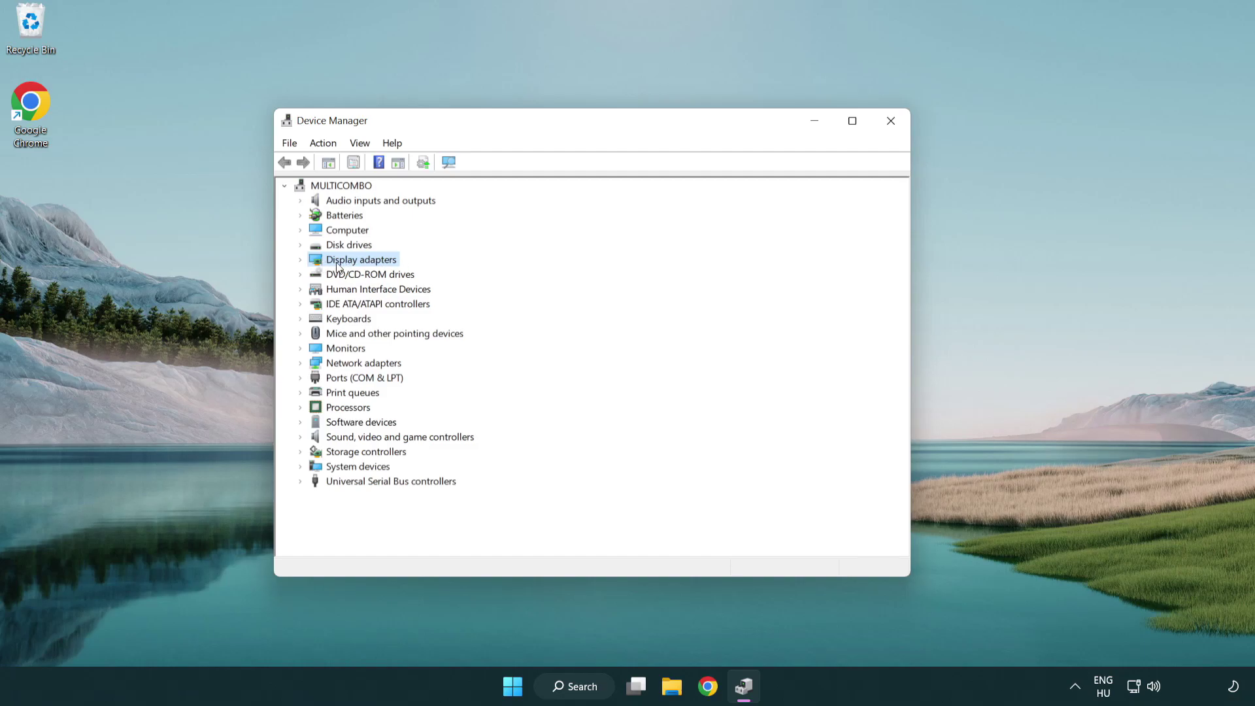
left_click(303, 261)
left_click(353, 277)
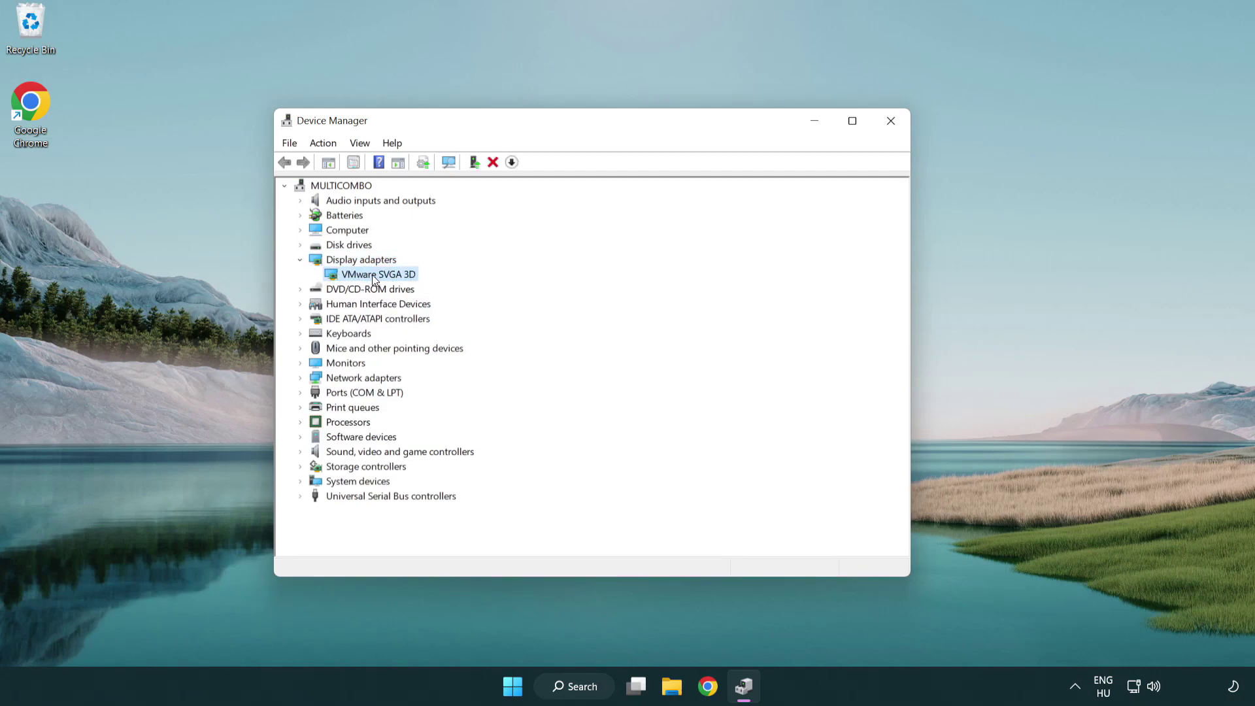
right_click(372, 275)
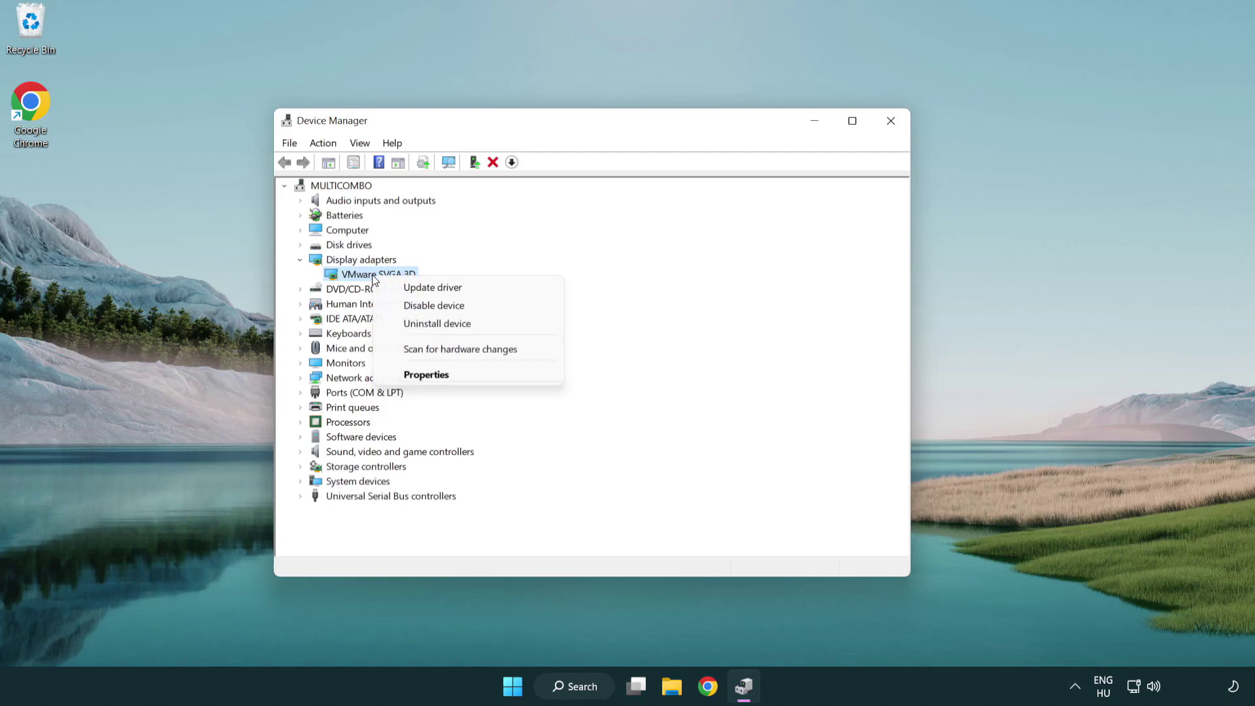
Auto-search for a newer VMware SVGA 3D driver and dismiss the already-installed result
left_click(495, 289)
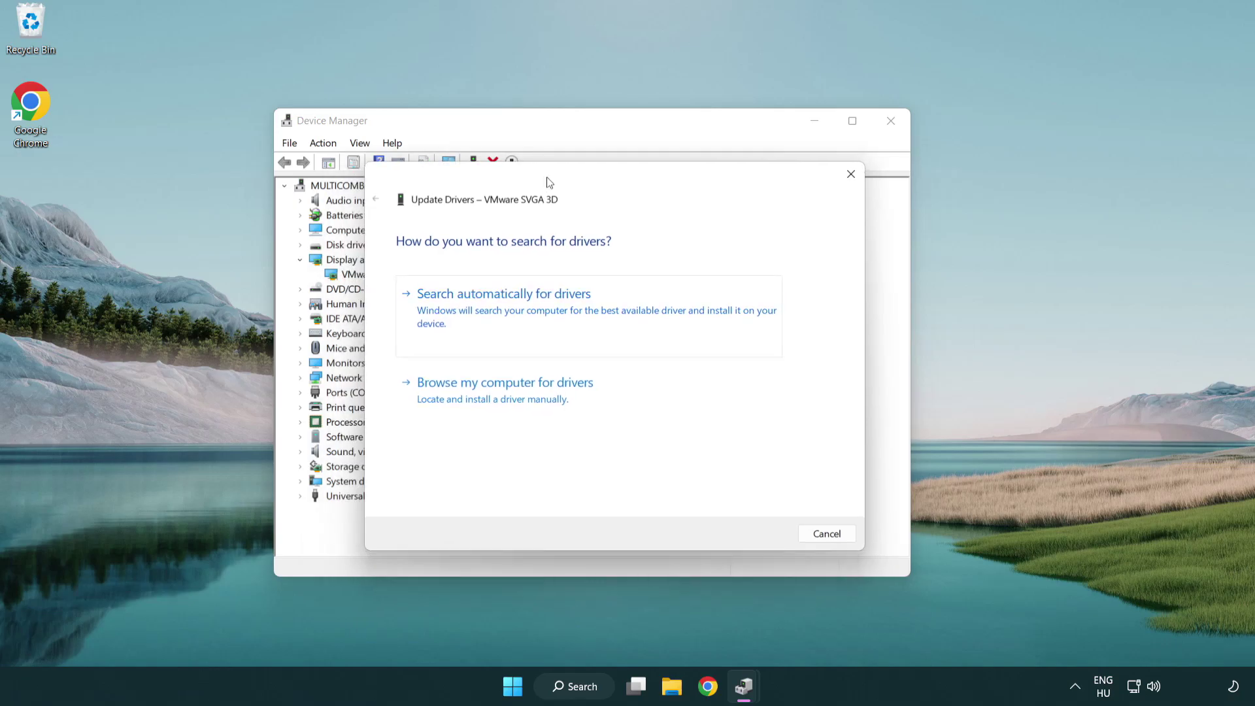
left_click_drag(520, 195, 547, 185)
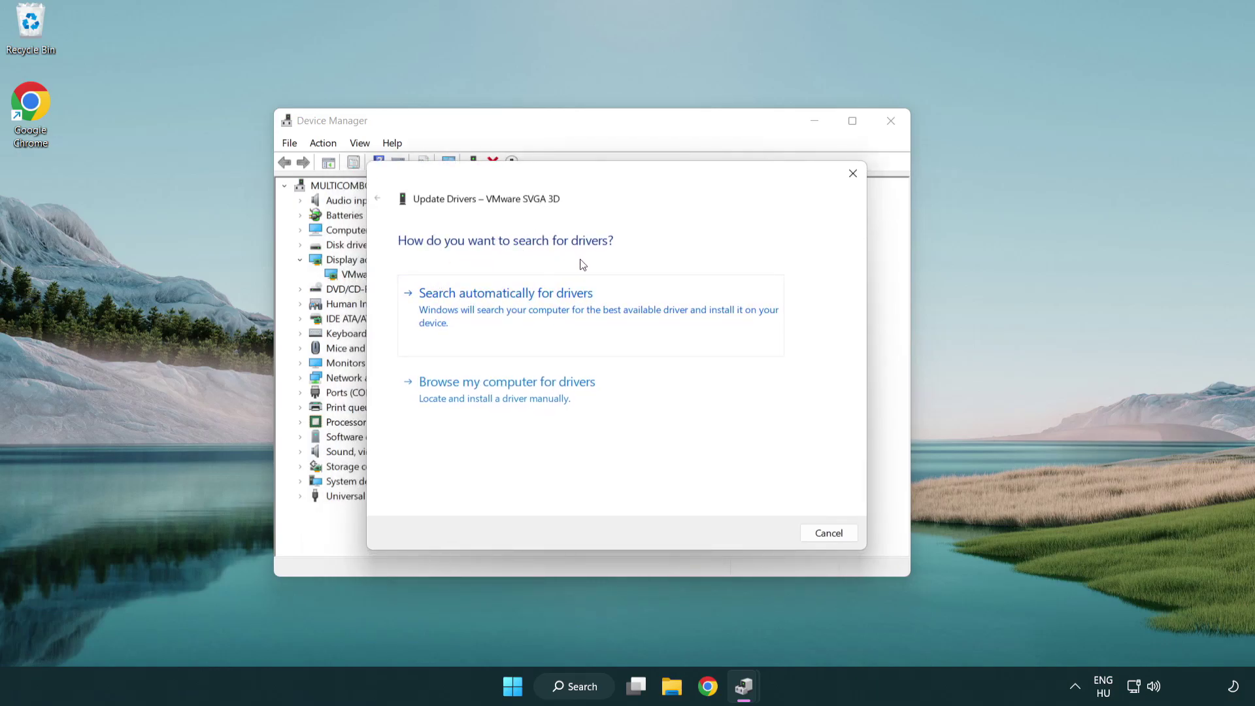
left_click(551, 304)
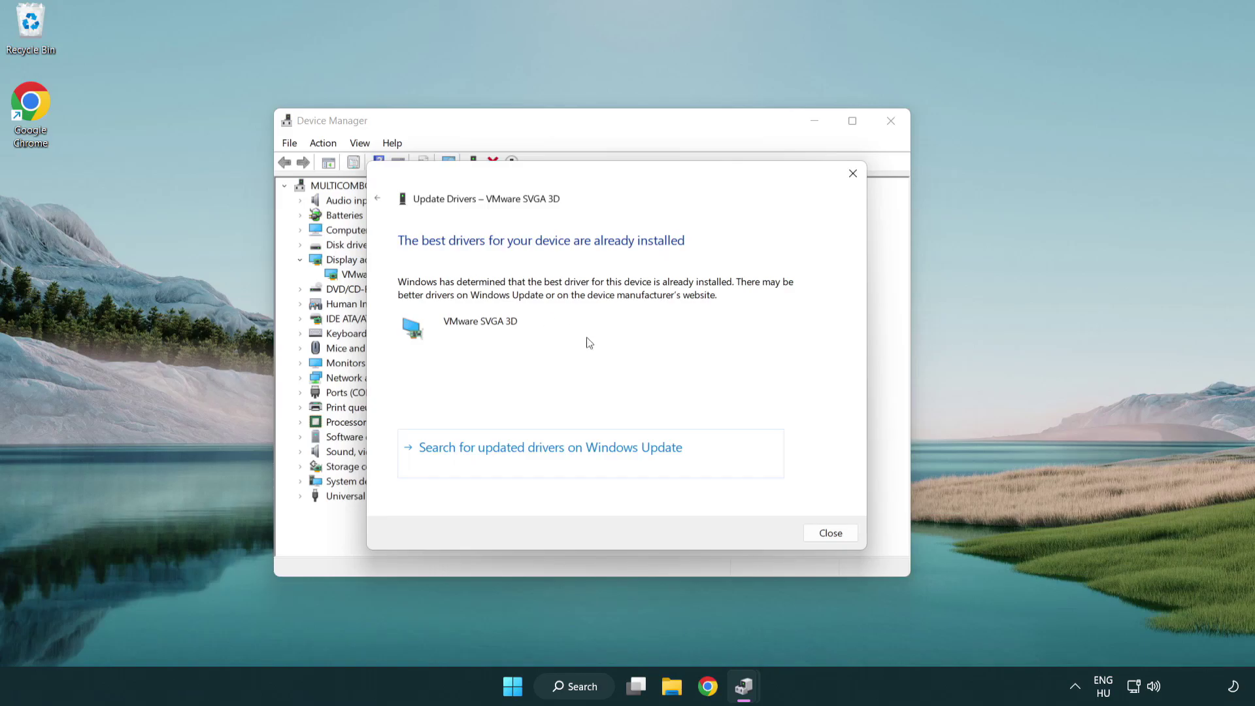
left_click(830, 533)
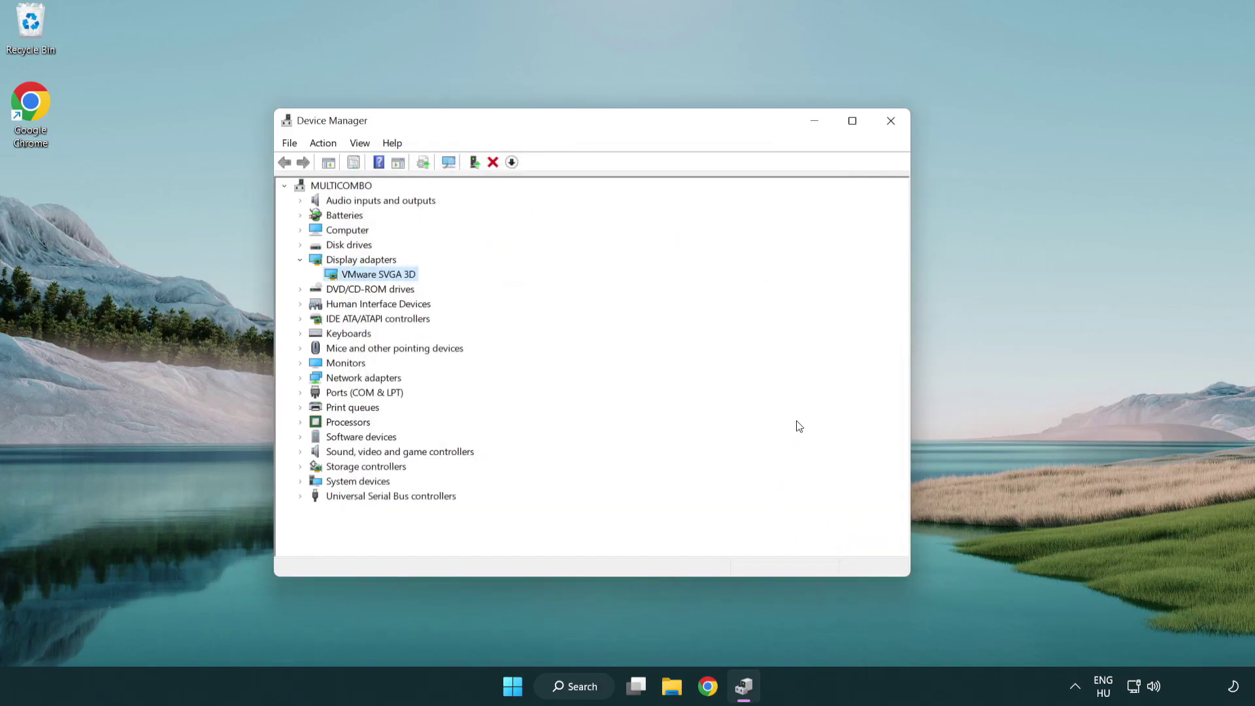
Close Device Manager, run a Windows Update check from Settings, then close Settings
left_click(892, 121)
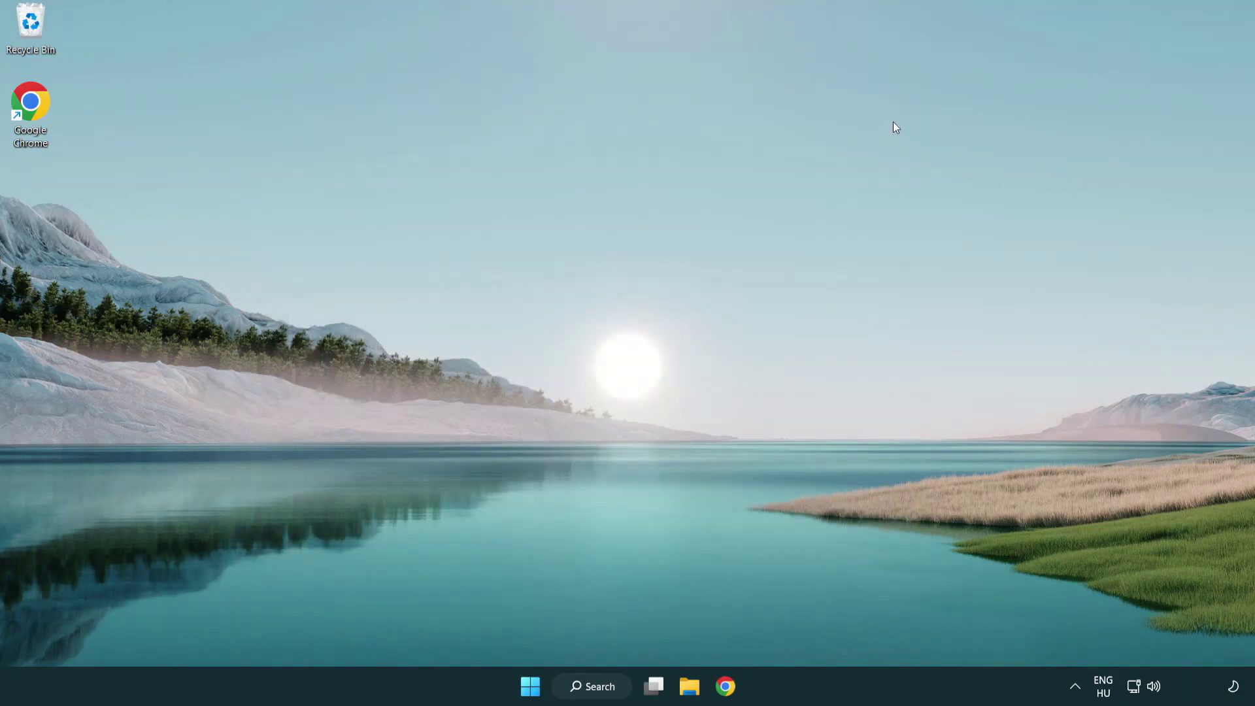
left_click(597, 686)
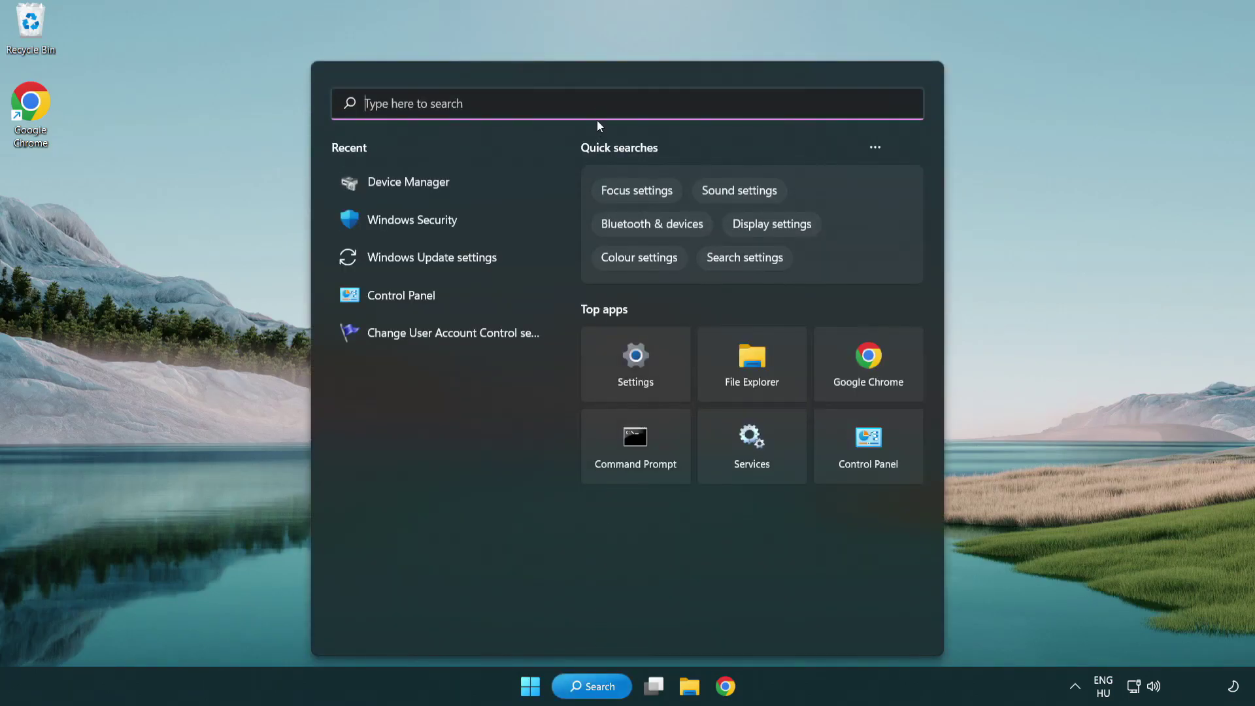
type("update")
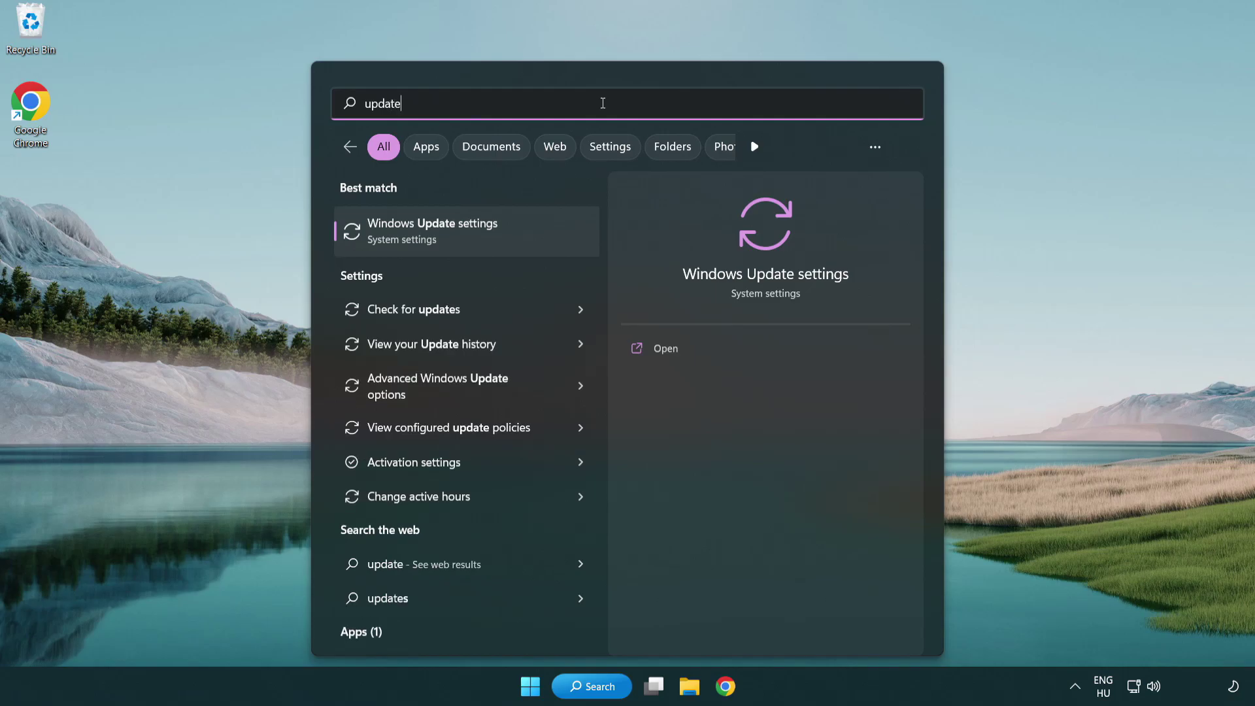
left_click(488, 236)
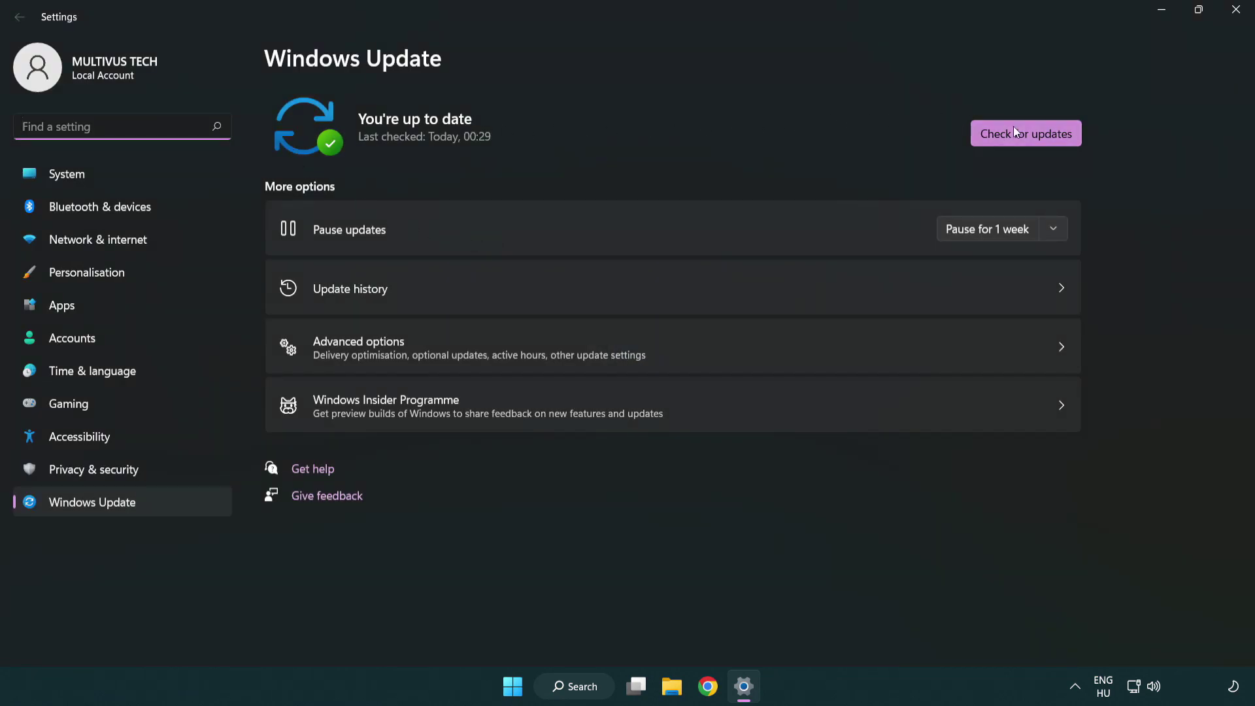
left_click(1047, 141)
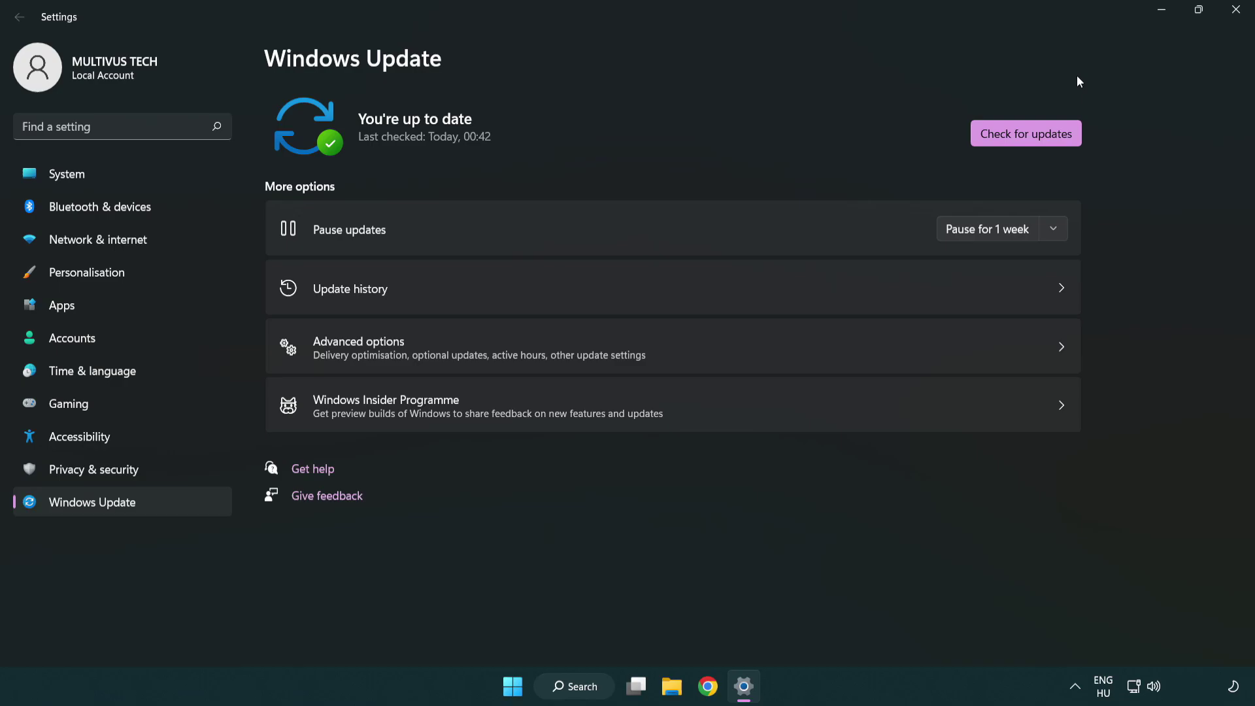
left_click(1234, 13)
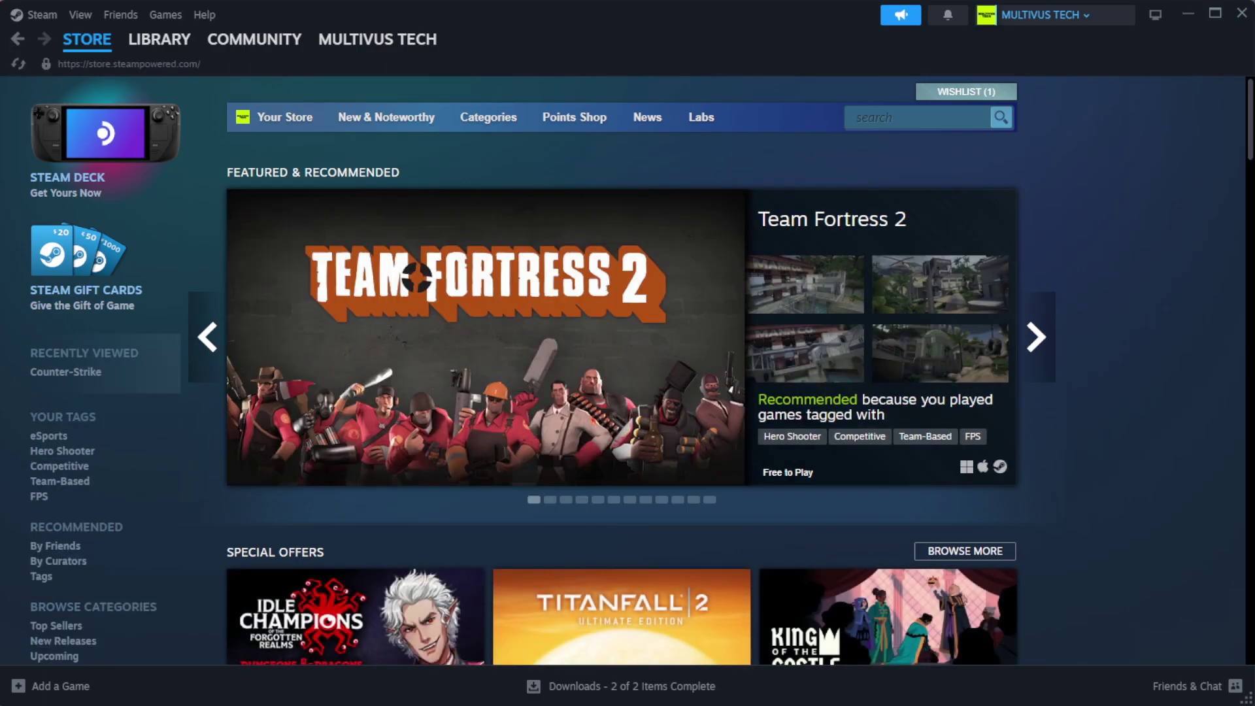
mouse_move(159, 40)
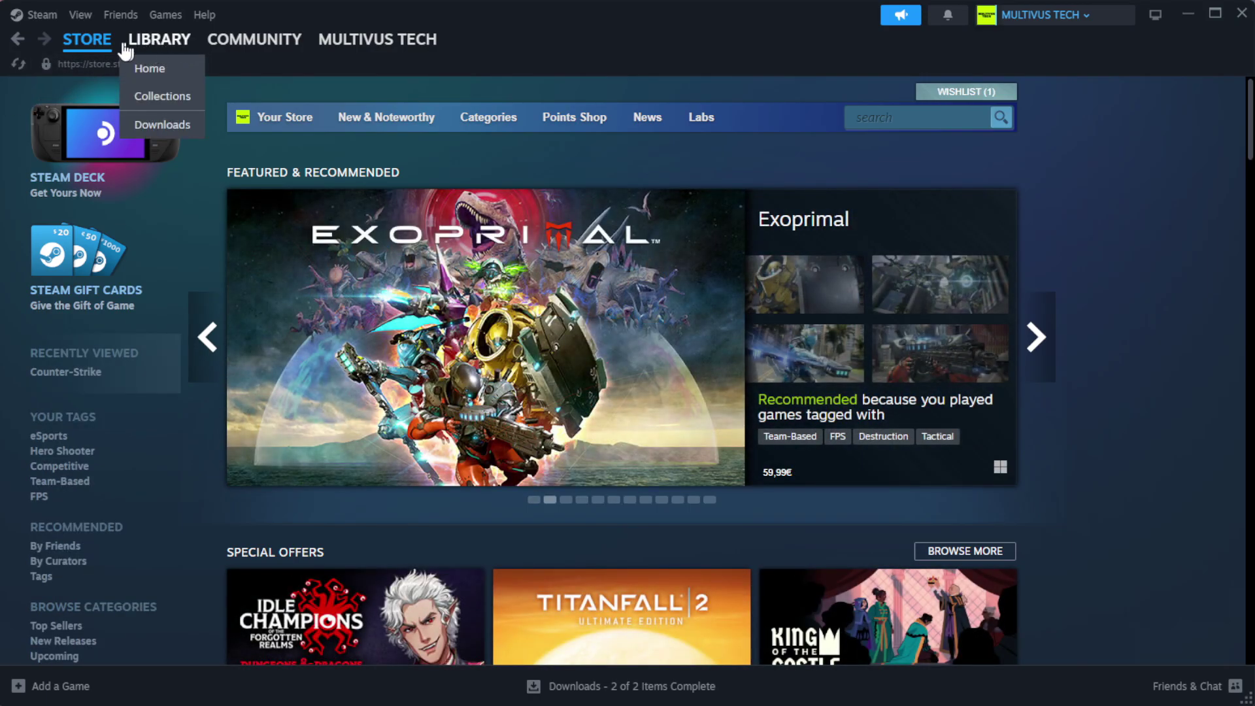
Open Properties for the favorited game in the Steam Library
left_click(150, 68)
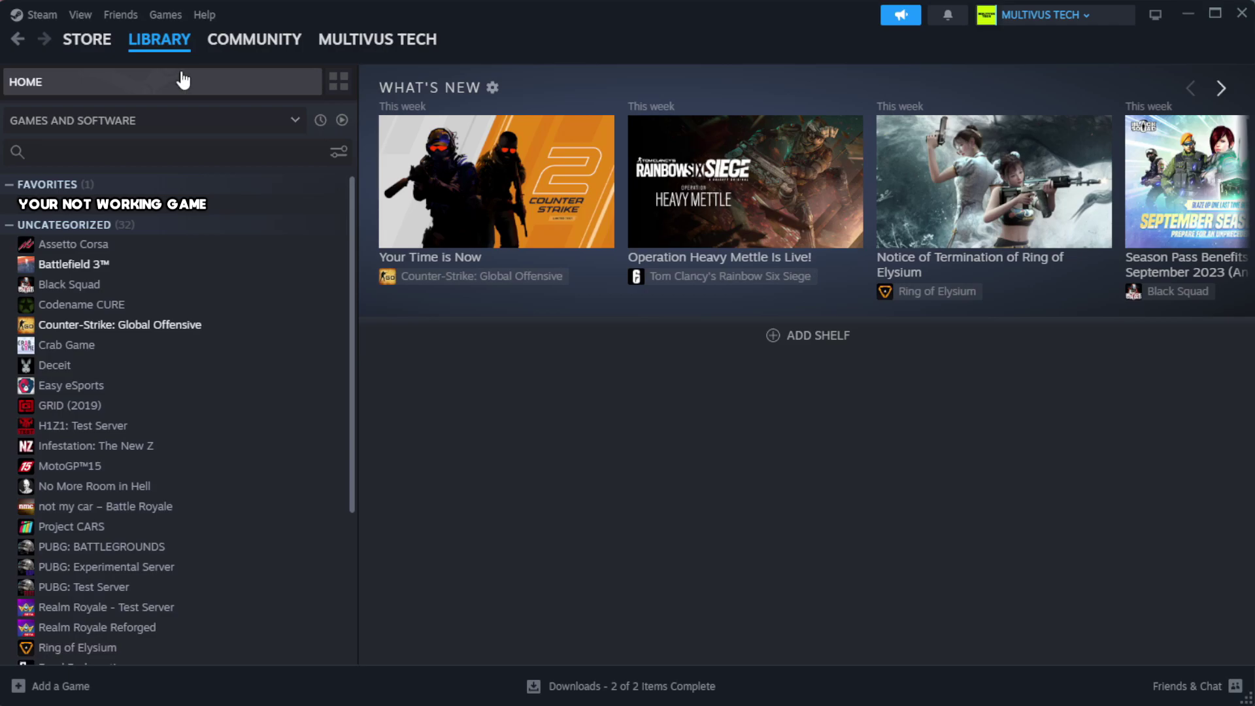
right_click(310, 213)
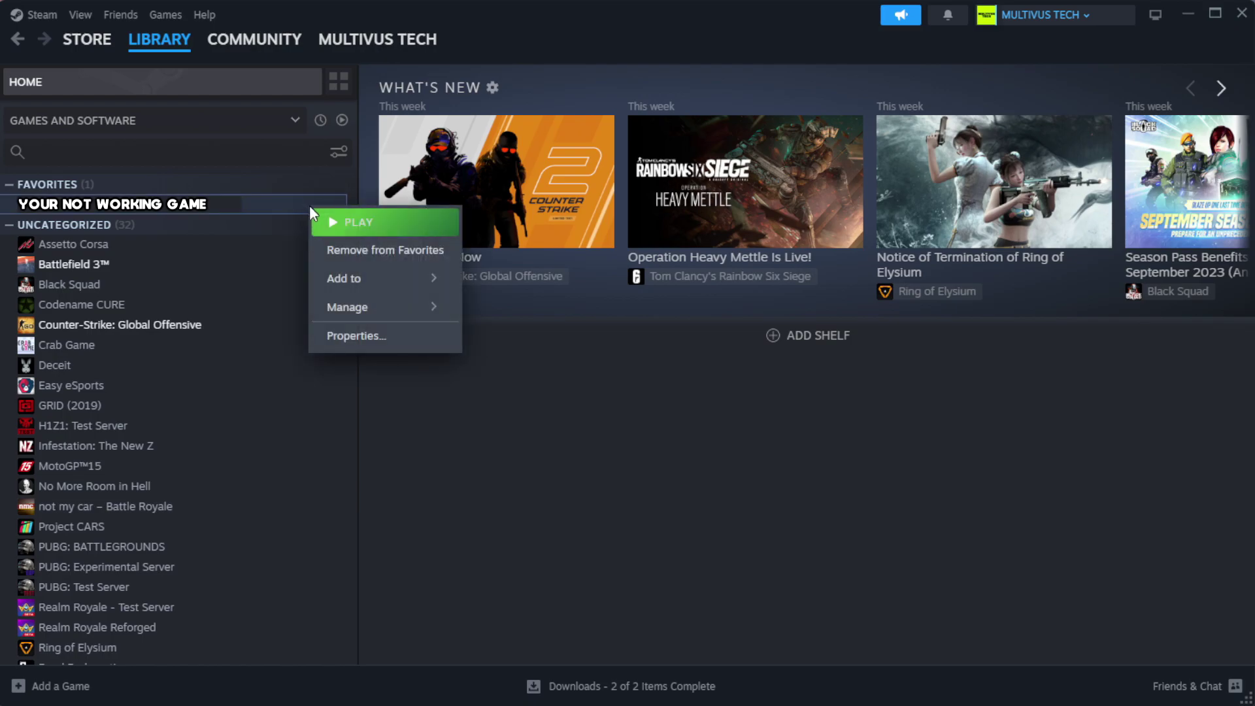
left_click(398, 341)
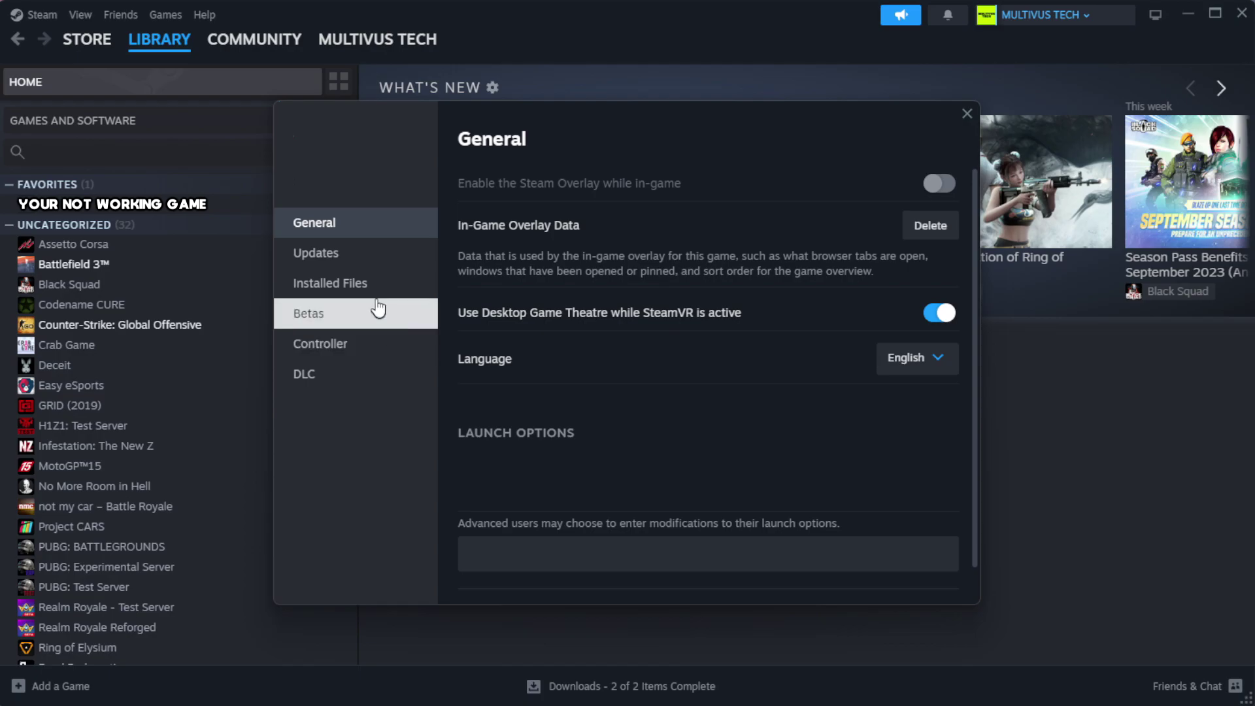
Run Verify integrity of game files from the Installed Files section
left_click(412, 296)
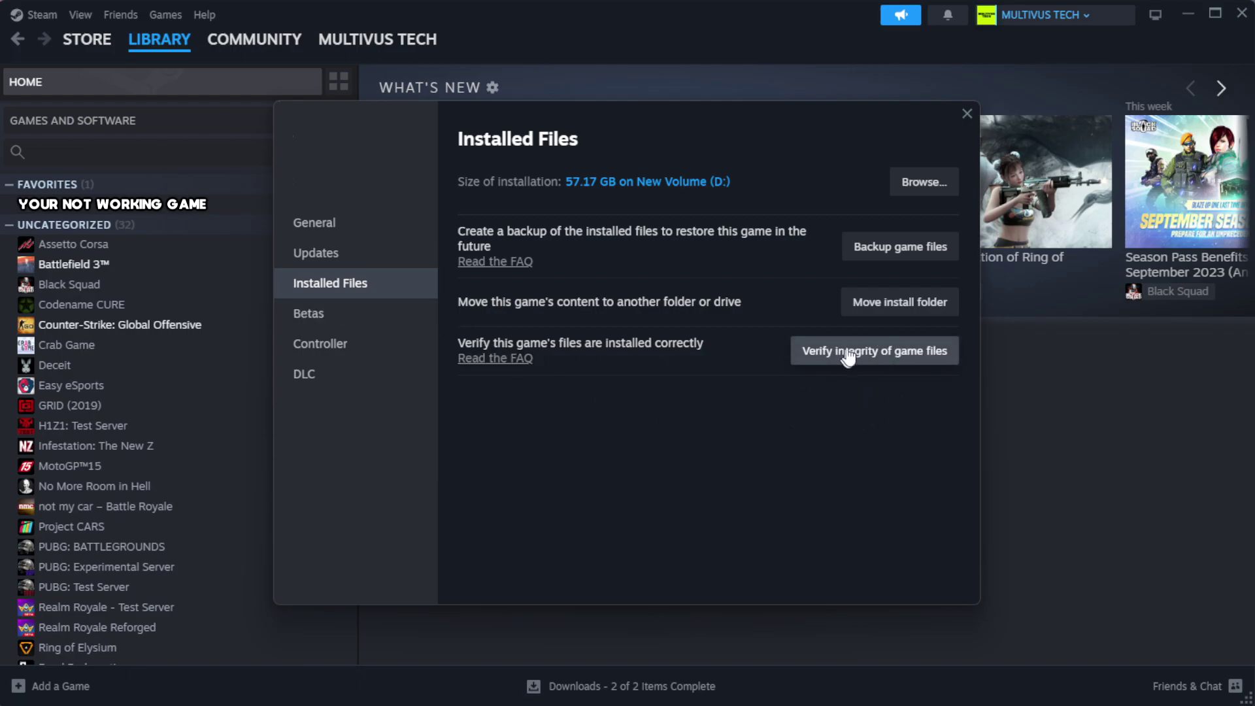
left_click(883, 364)
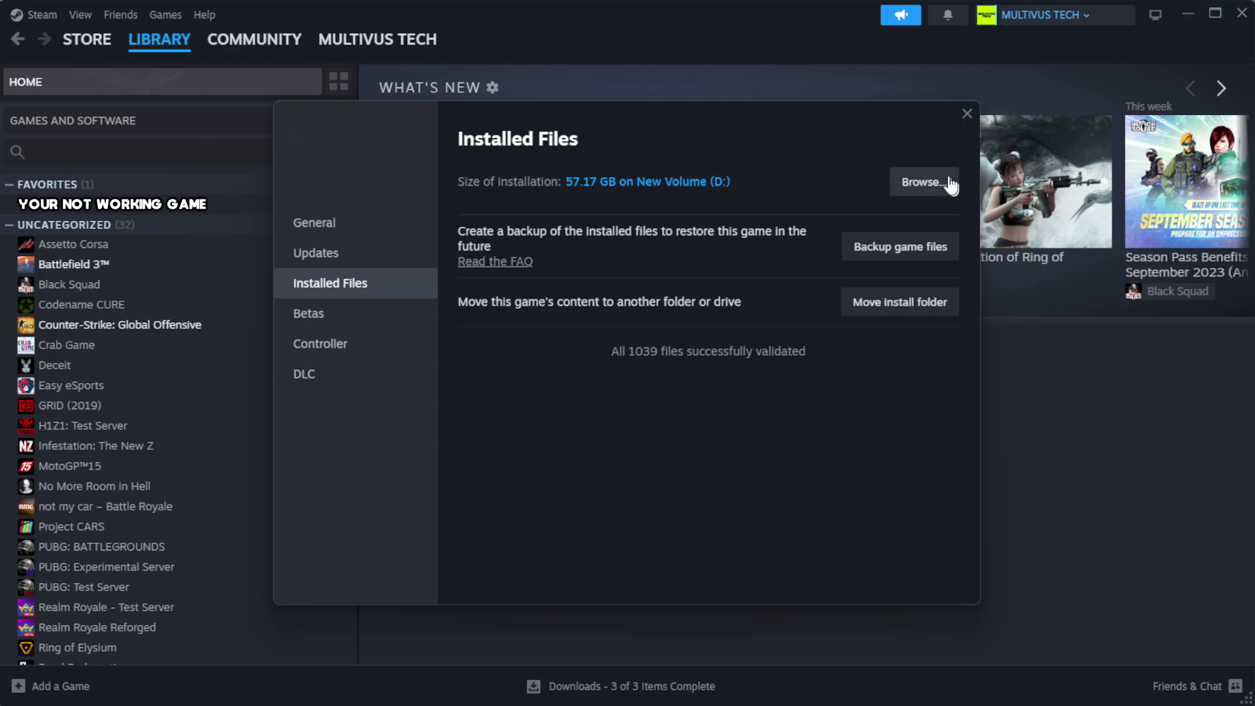
Browse the game's local files and open the YOUR NOT WORKING GAME shortcut's properties
left_click(923, 186)
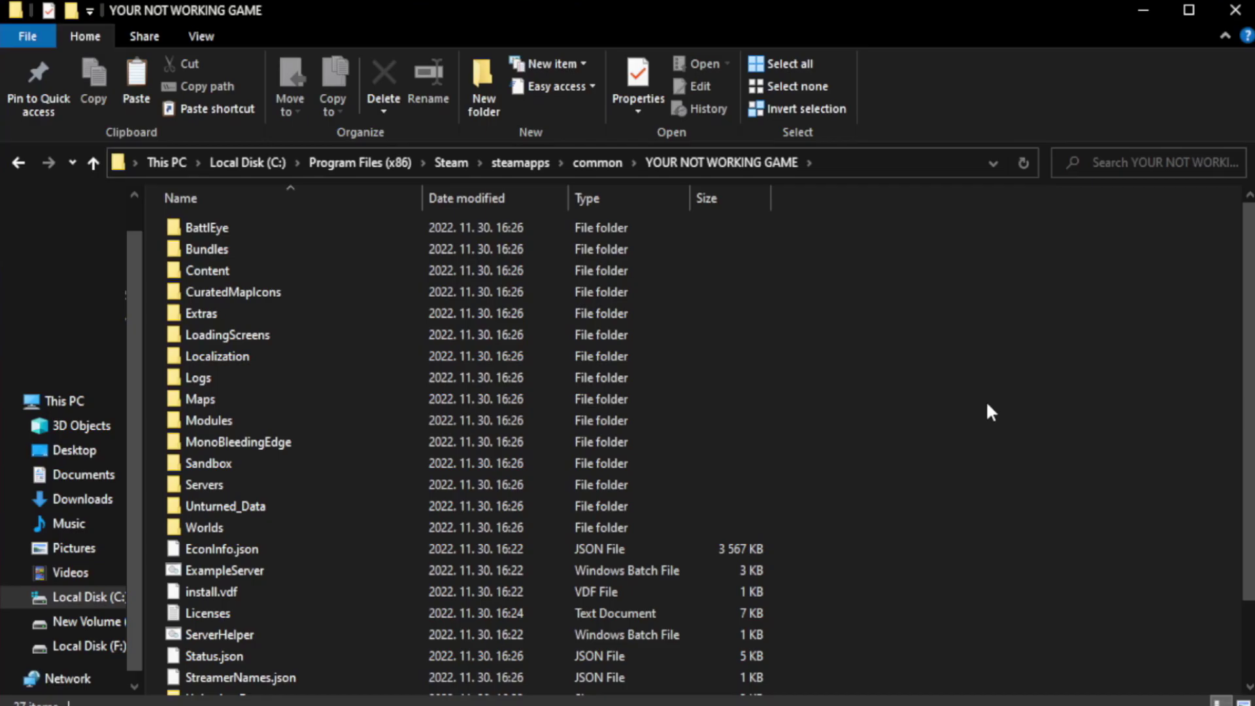
scroll(1248, 349, "down", 3)
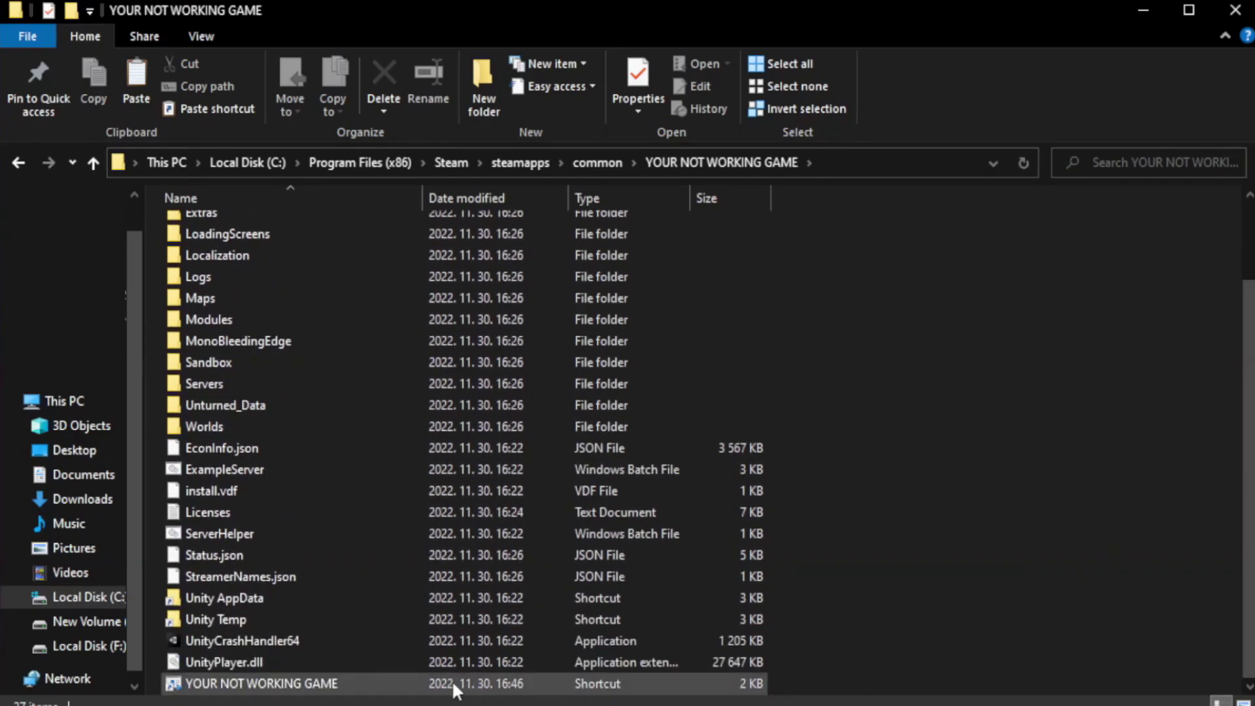
left_click(458, 683)
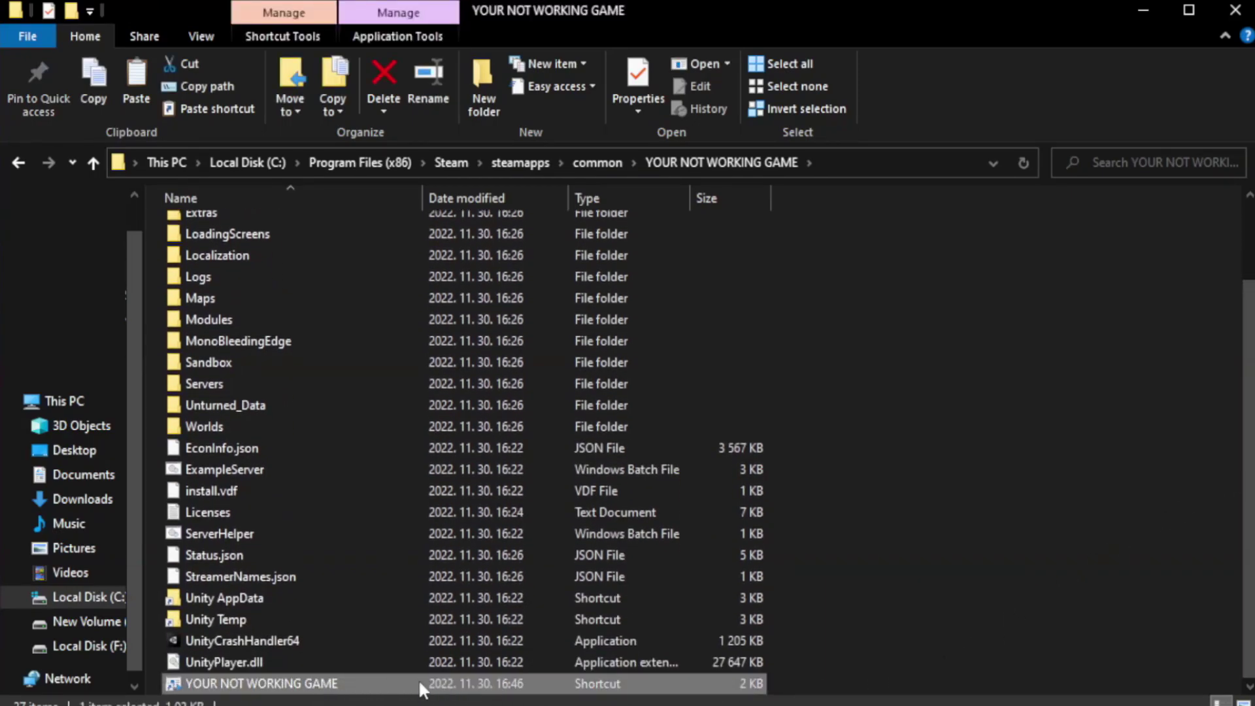
right_click(419, 684)
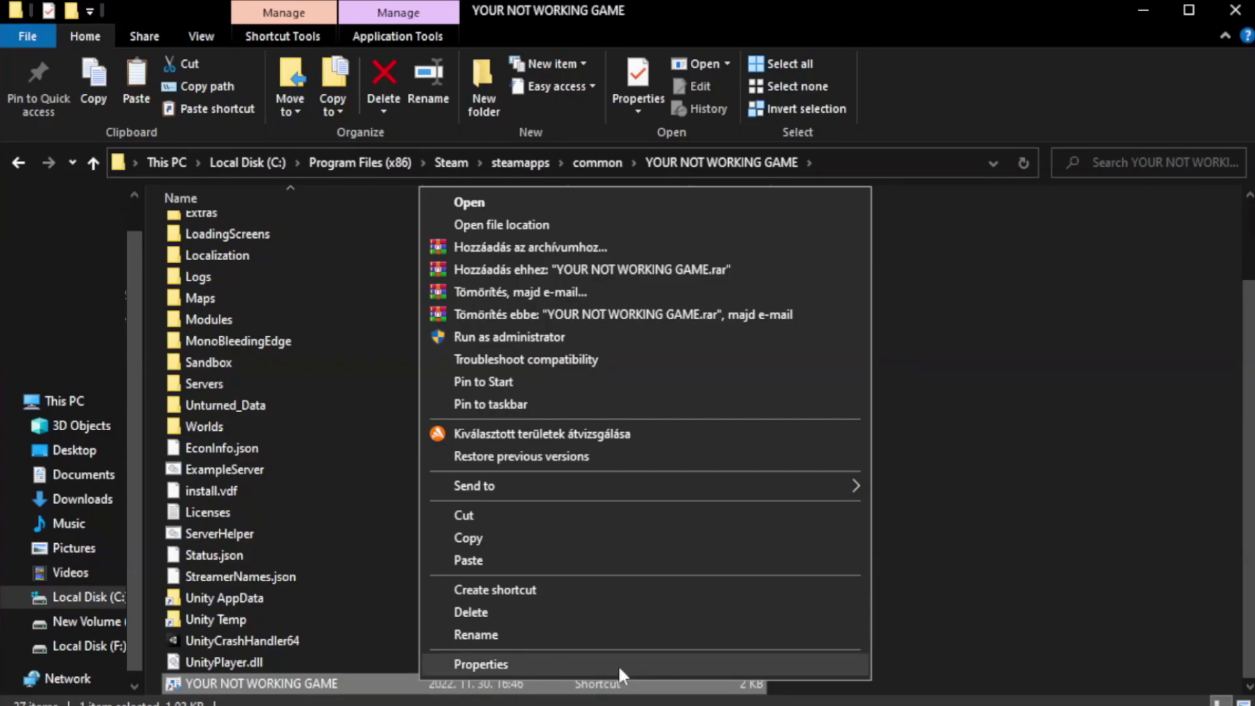
left_click(639, 663)
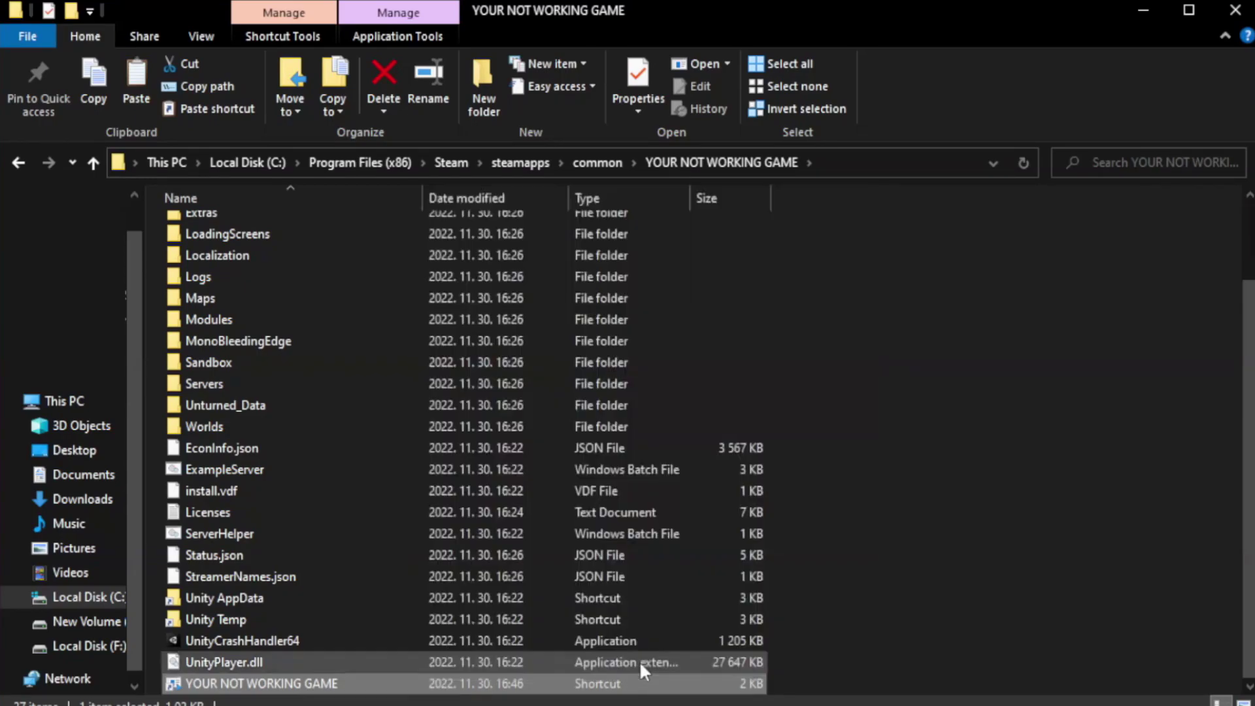
Set the shortcut to Windows 8 compatibility mode, running as administrator, and apply
left_click_drag(626, 346, 631, 128)
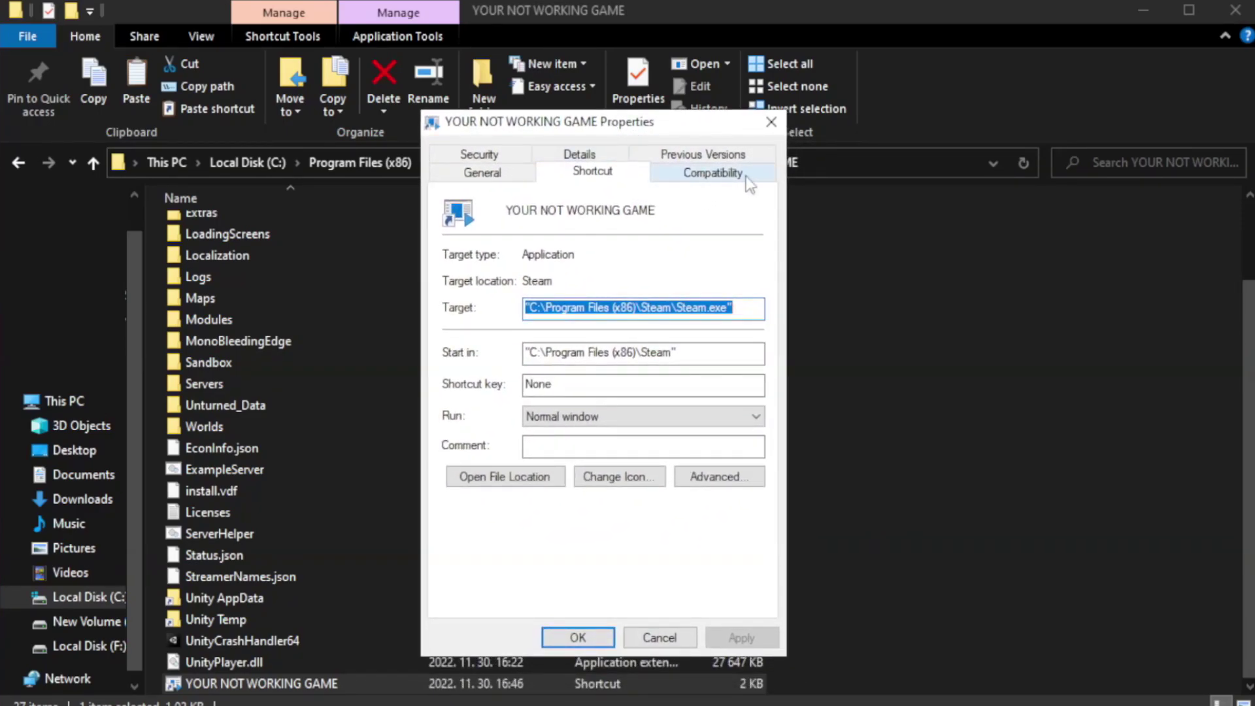
left_click(707, 176)
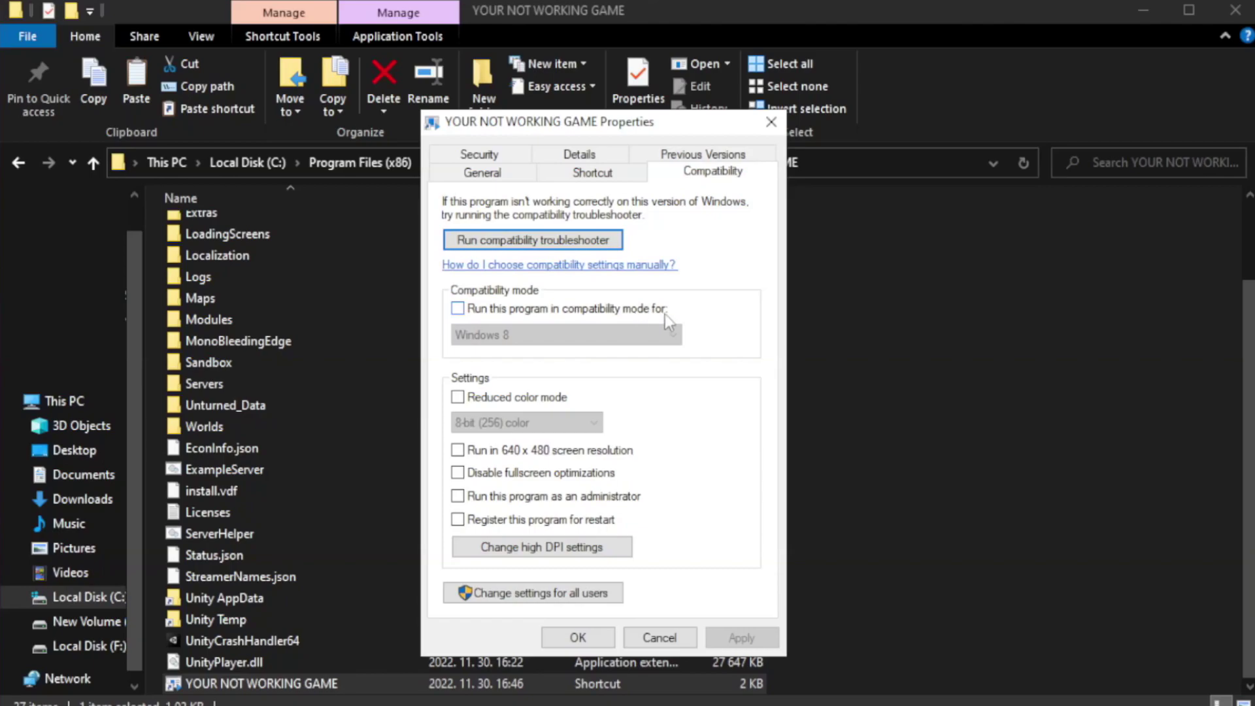
left_click(499, 310)
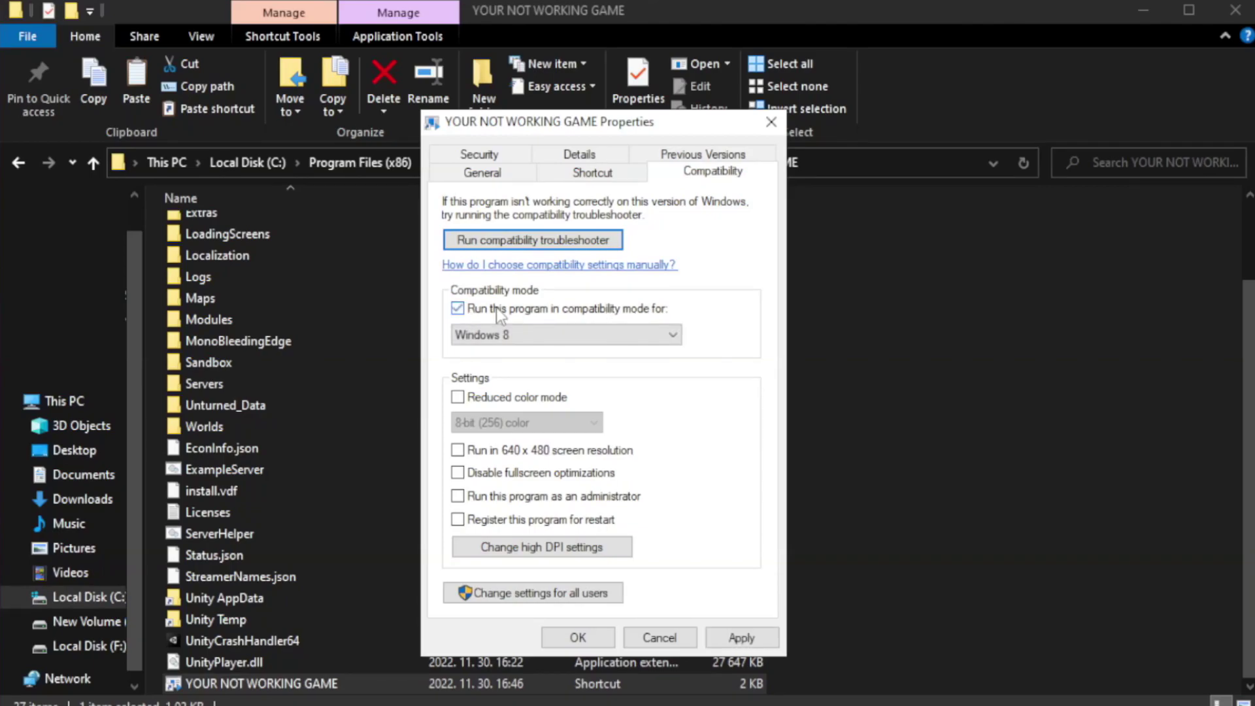
left_click(563, 335)
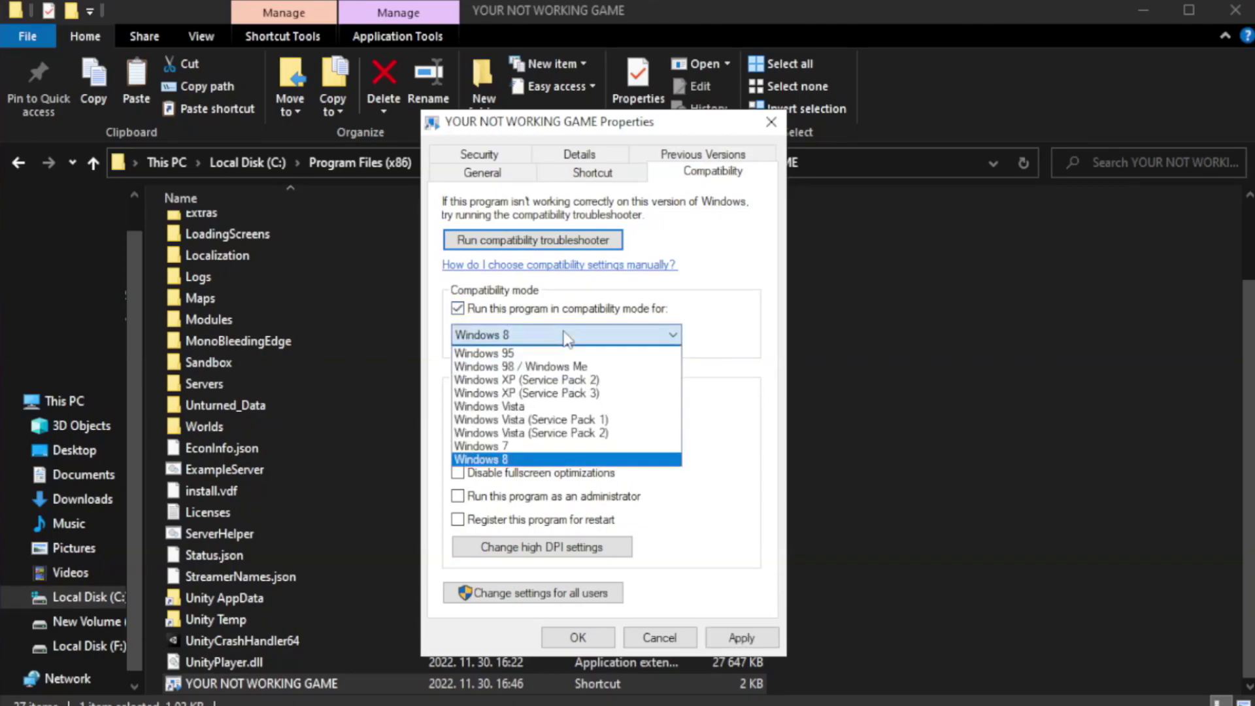
left_click(533, 459)
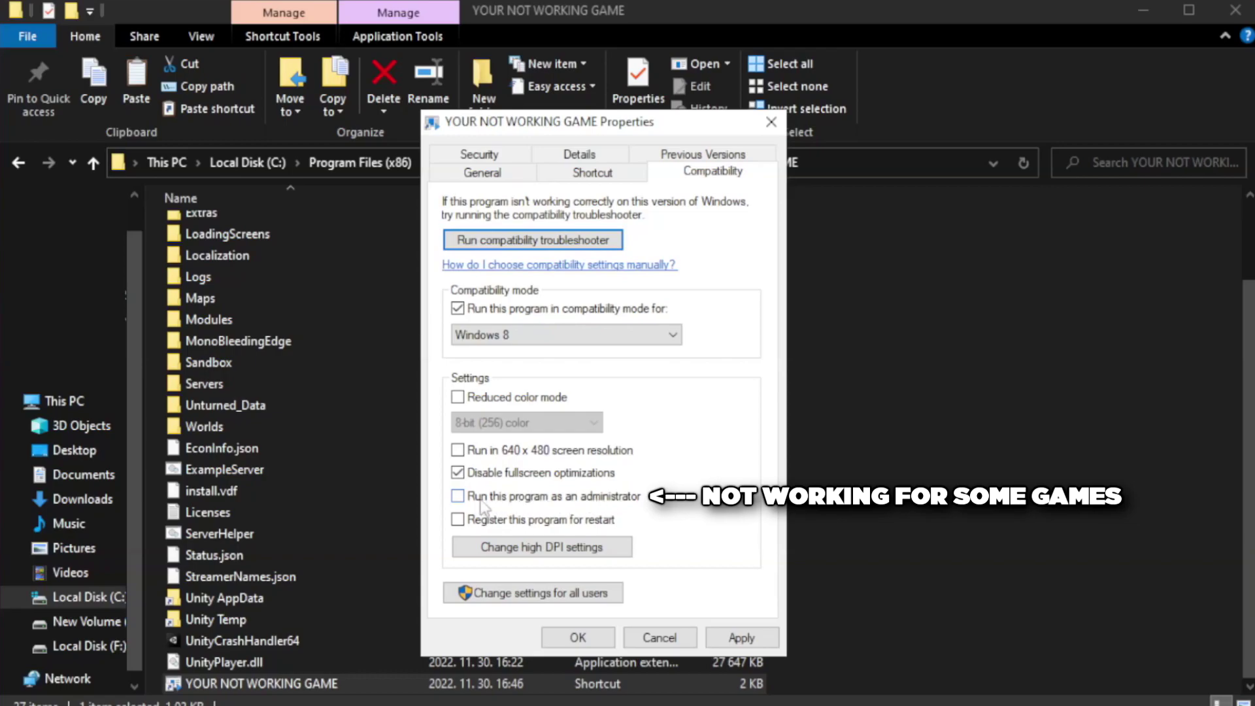
left_click(496, 504)
left_click(742, 638)
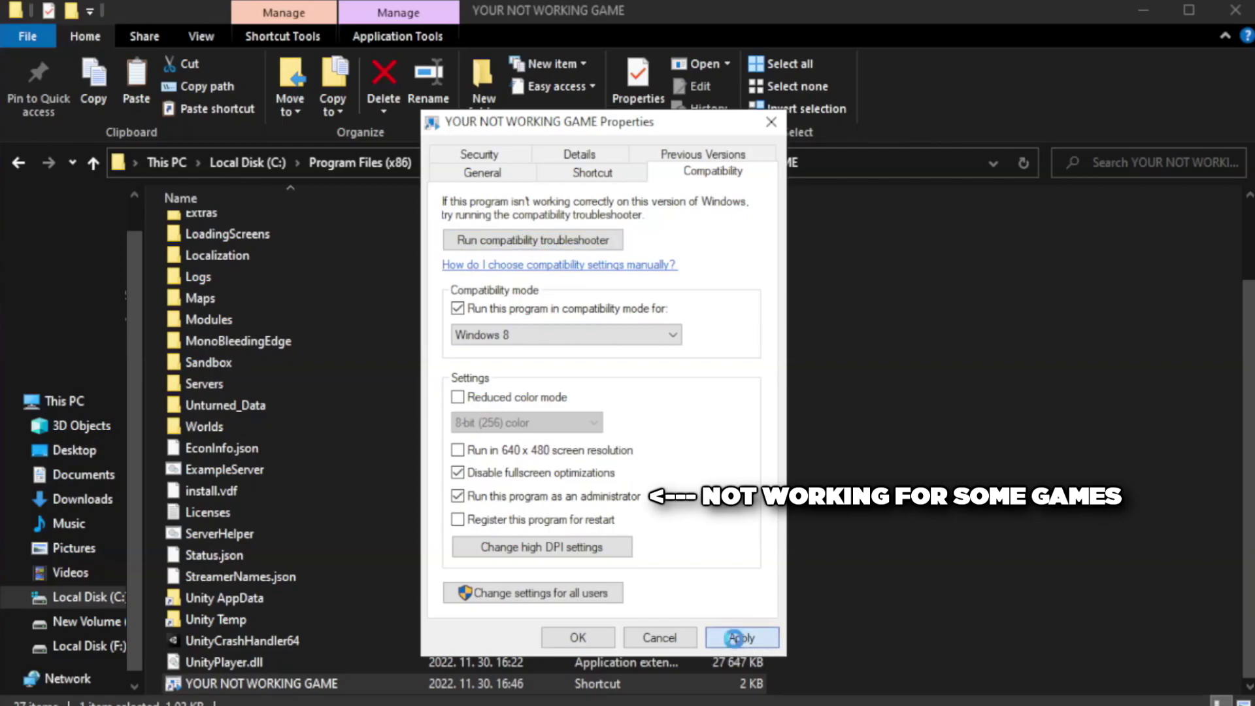
left_click(577, 639)
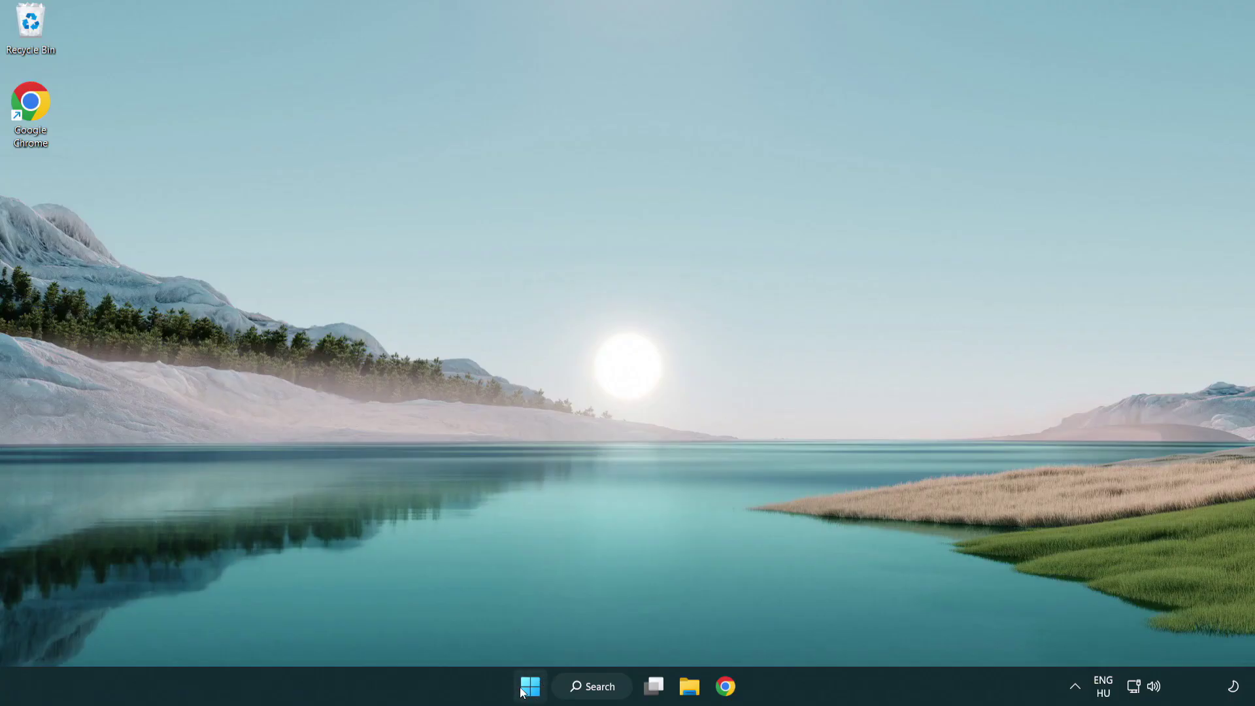
Open Task Manager's Startup tab from the Start button menu
right_click(531, 687)
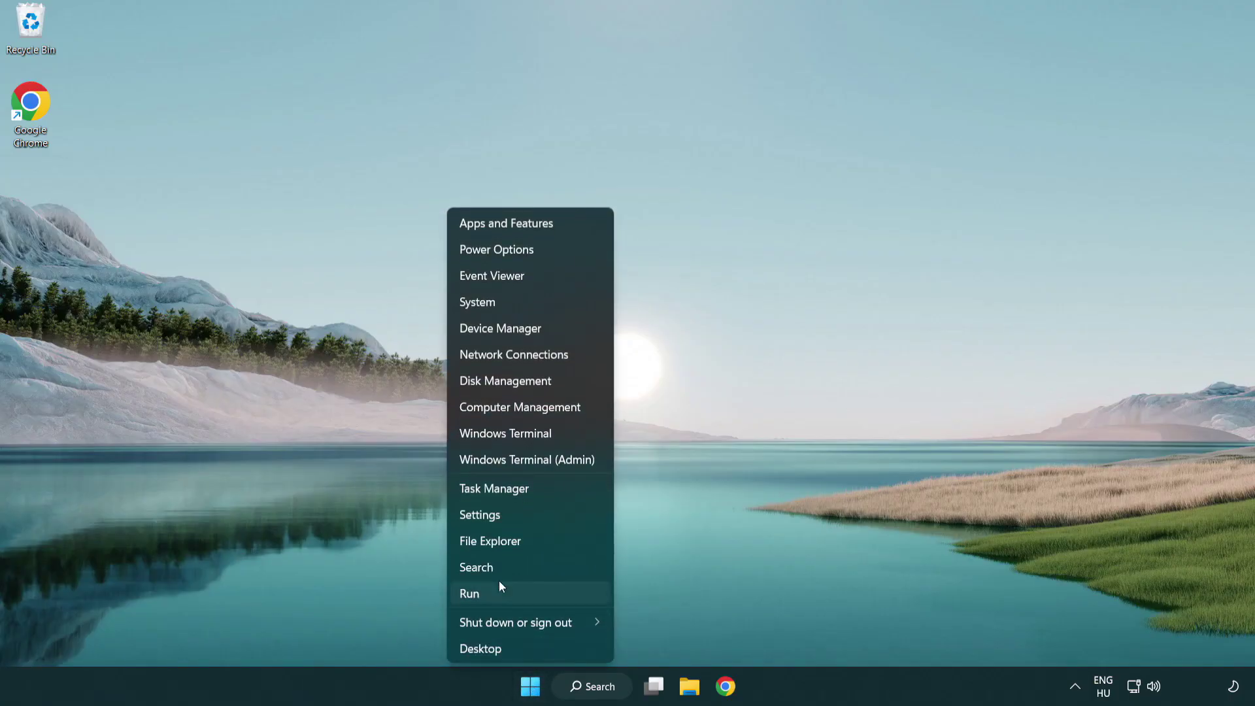
left_click(554, 489)
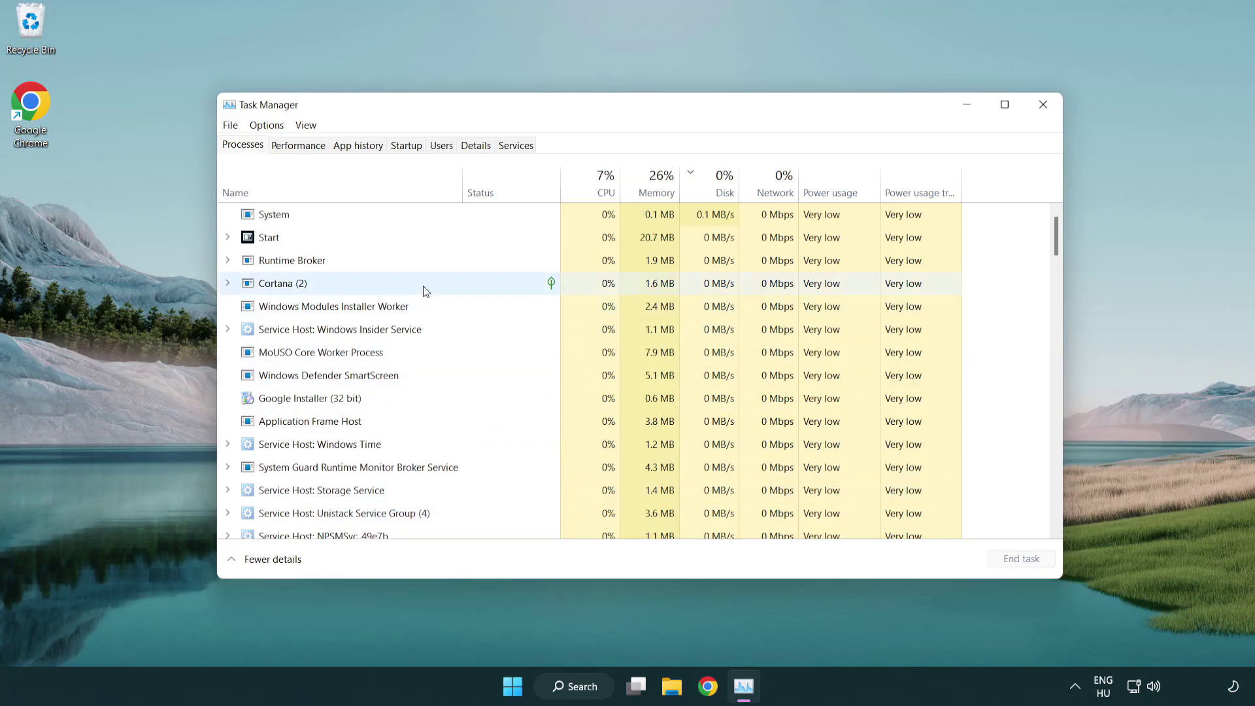
left_click(407, 145)
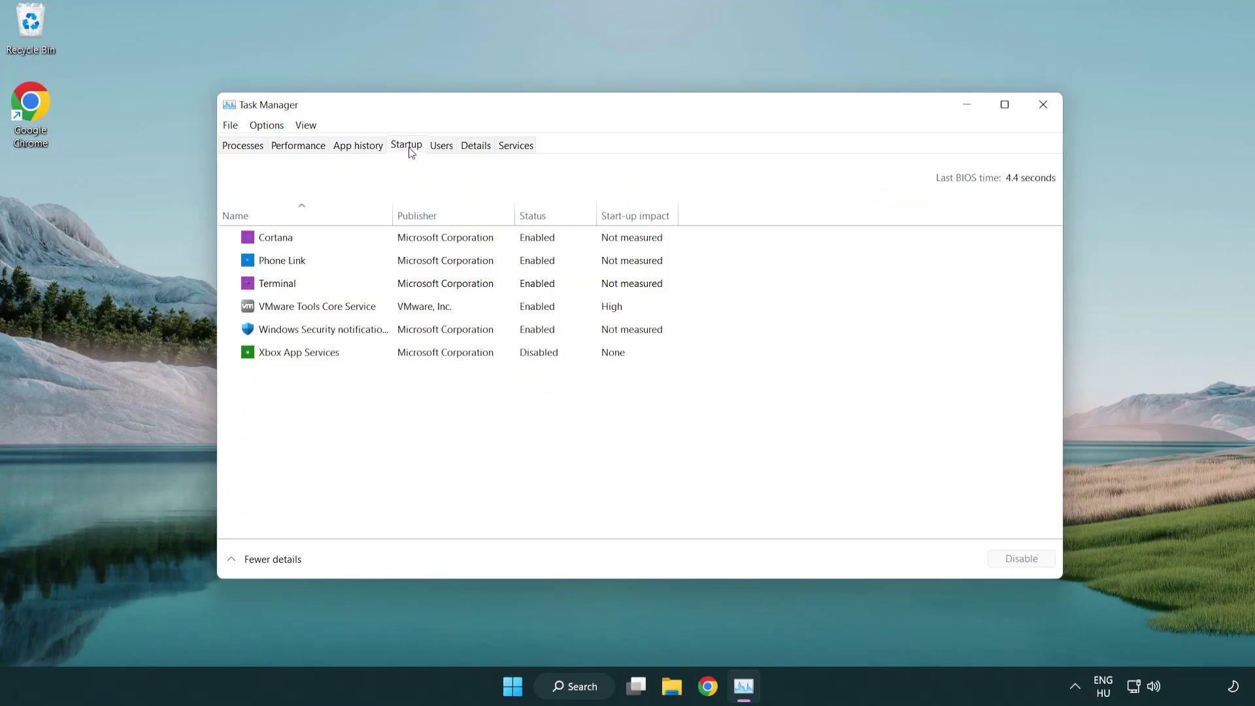
Disable Terminal, Phone Link, Cortana and Windows Security notifications, then close Task Manager
left_click(410, 285)
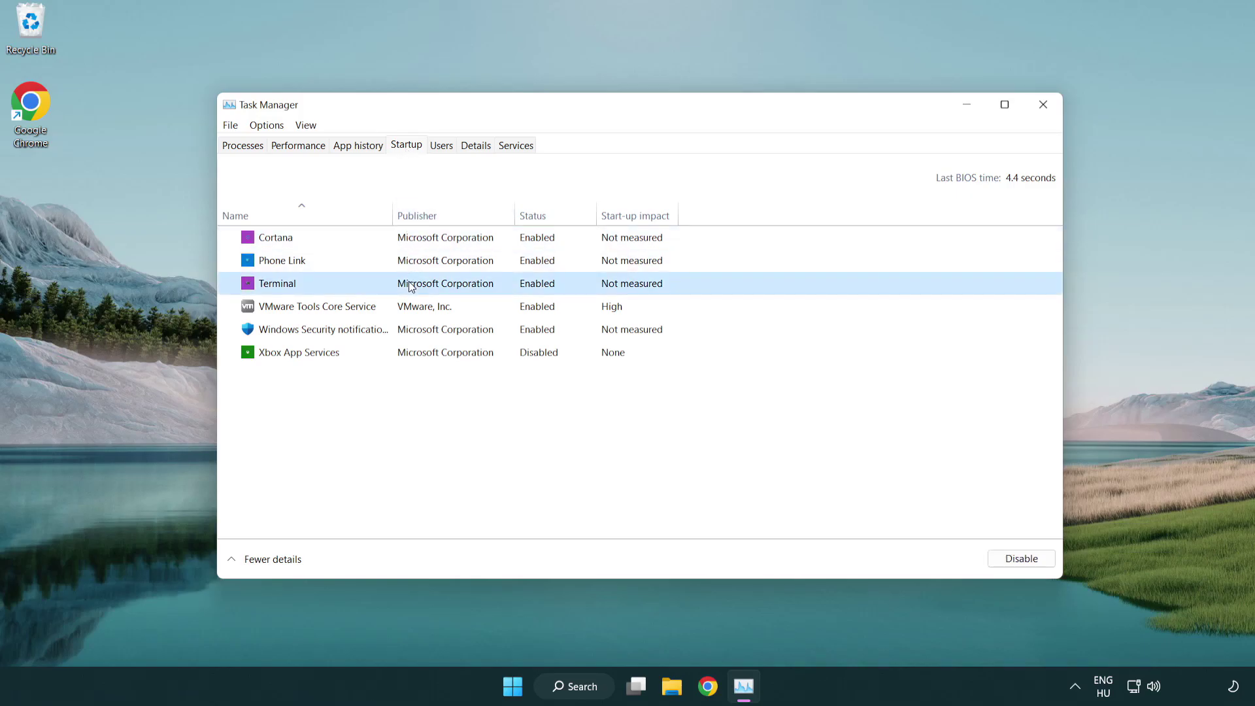
left_click(1021, 558)
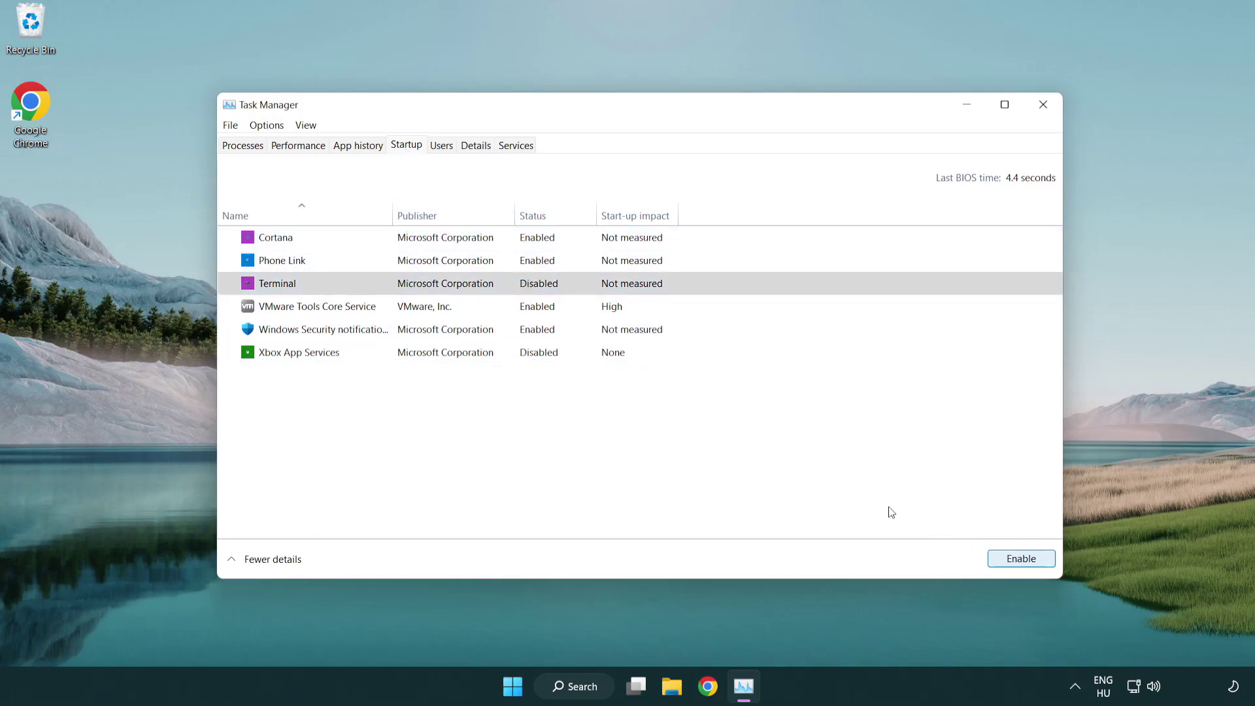
left_click(549, 260)
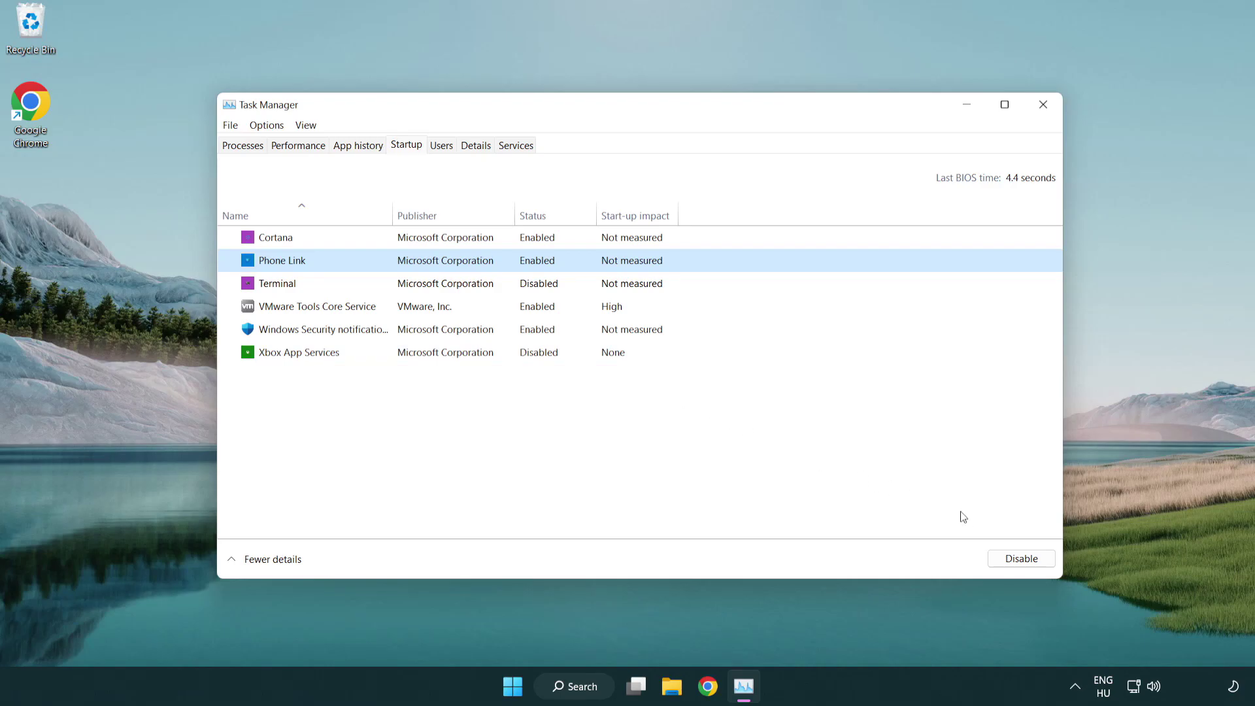
left_click(1021, 559)
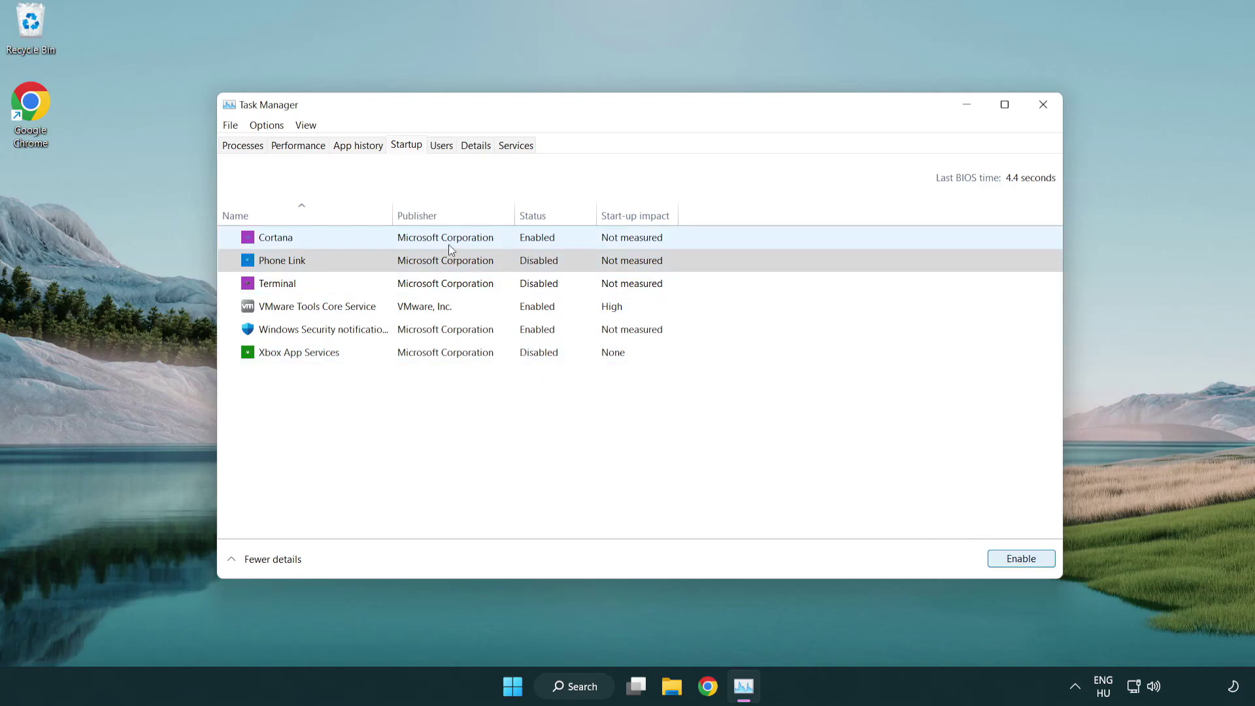
left_click(449, 245)
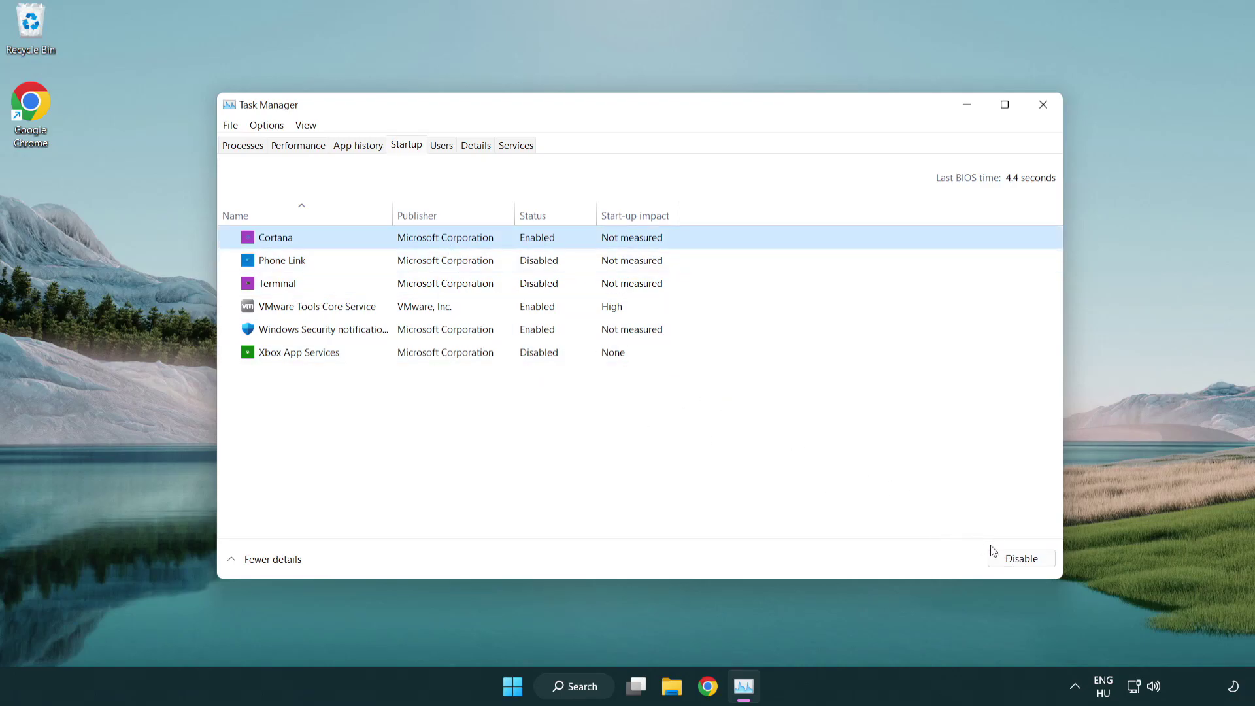
left_click(1020, 558)
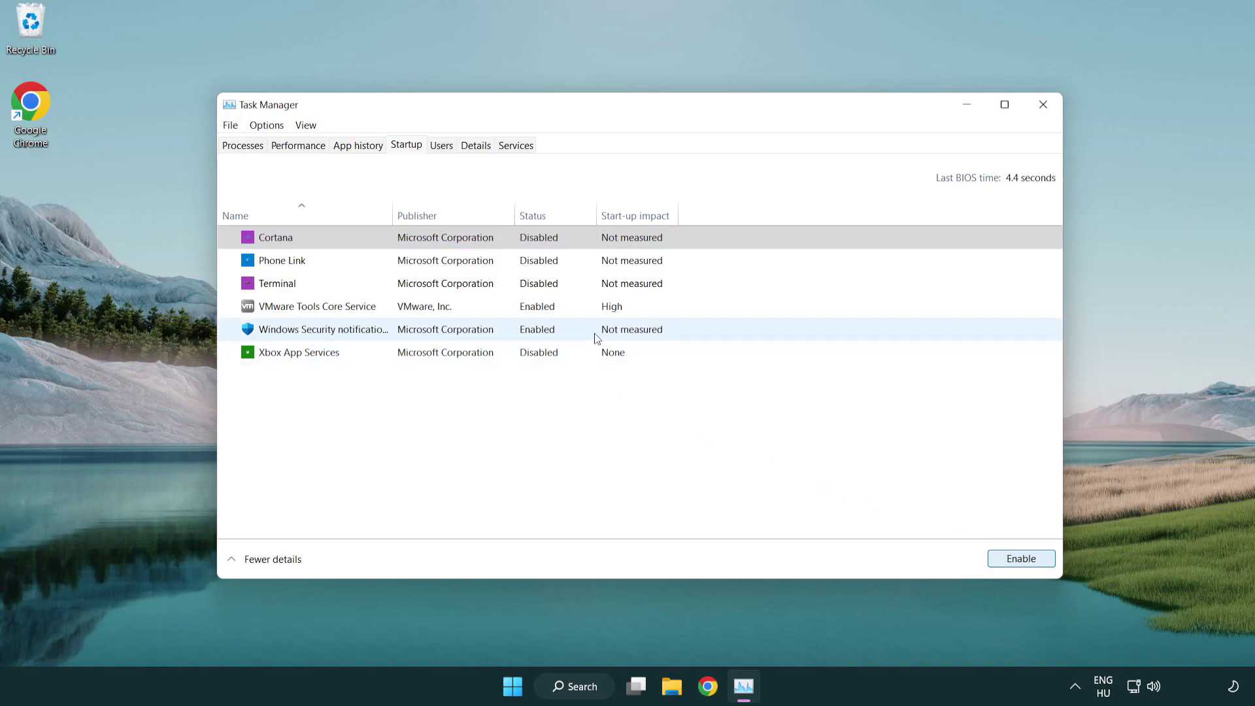
left_click(595, 338)
left_click(1021, 559)
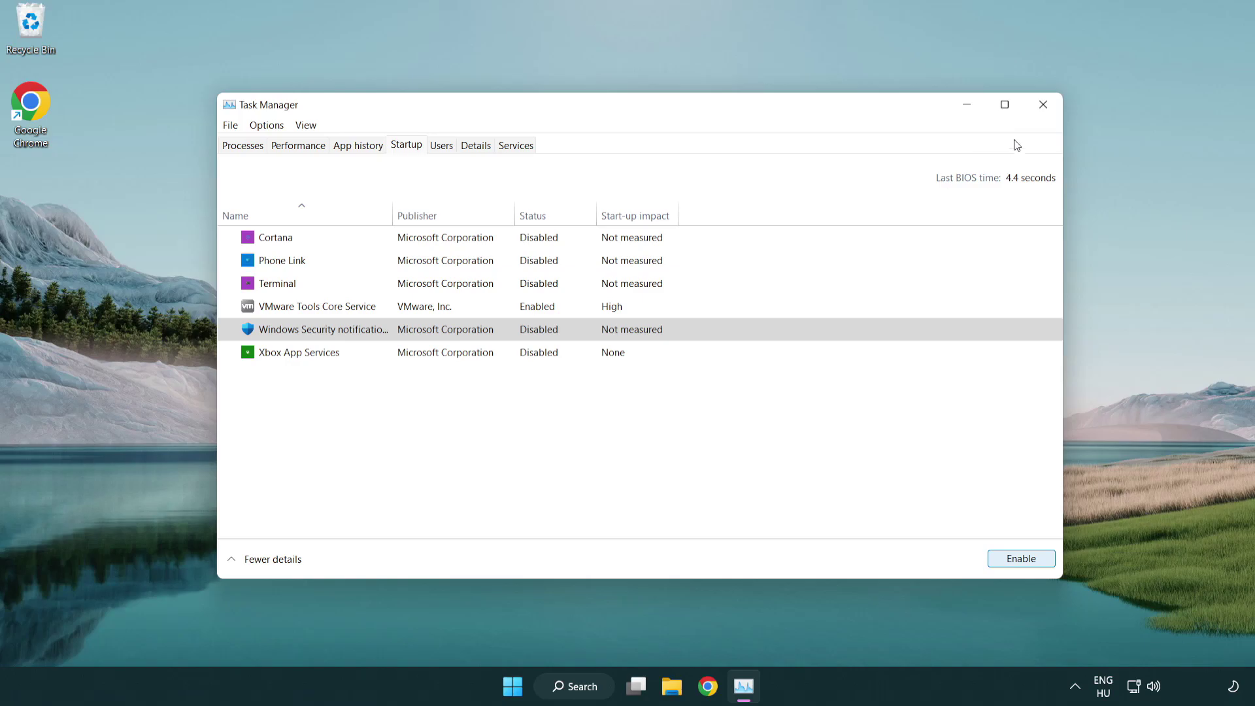
left_click(1043, 104)
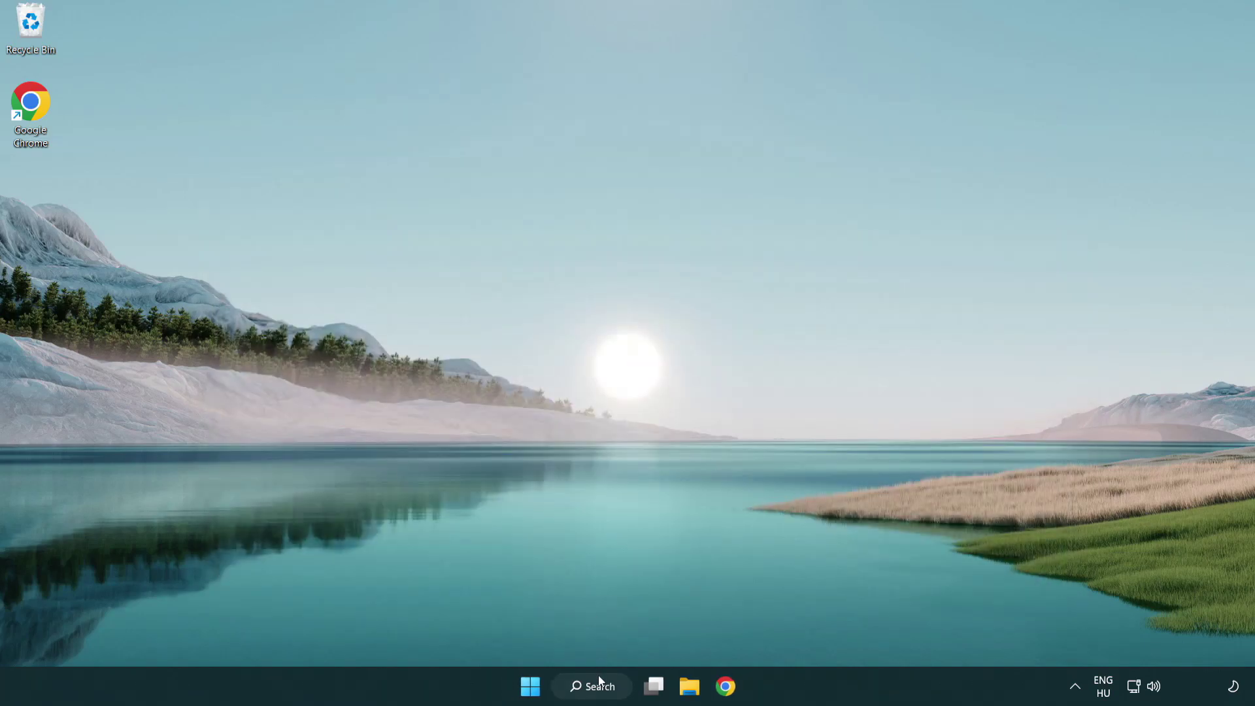
Launch the Windows Security app from a 'security' search
left_click(600, 686)
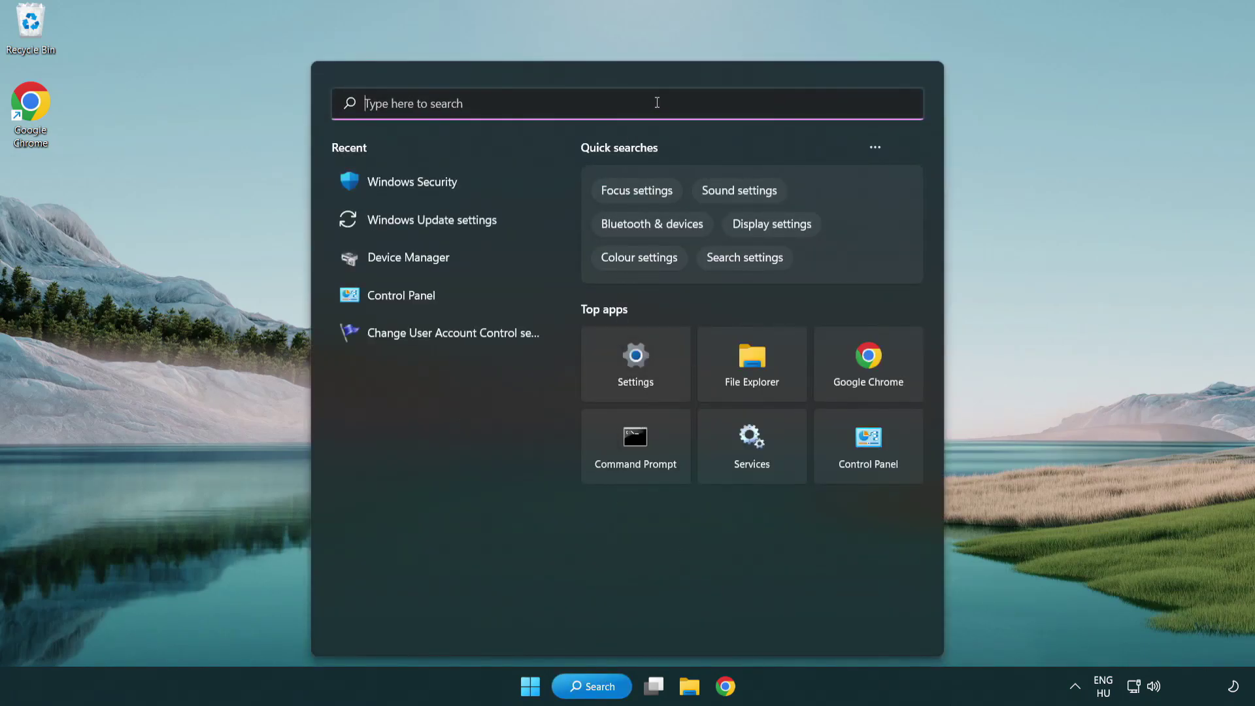
type("securi")
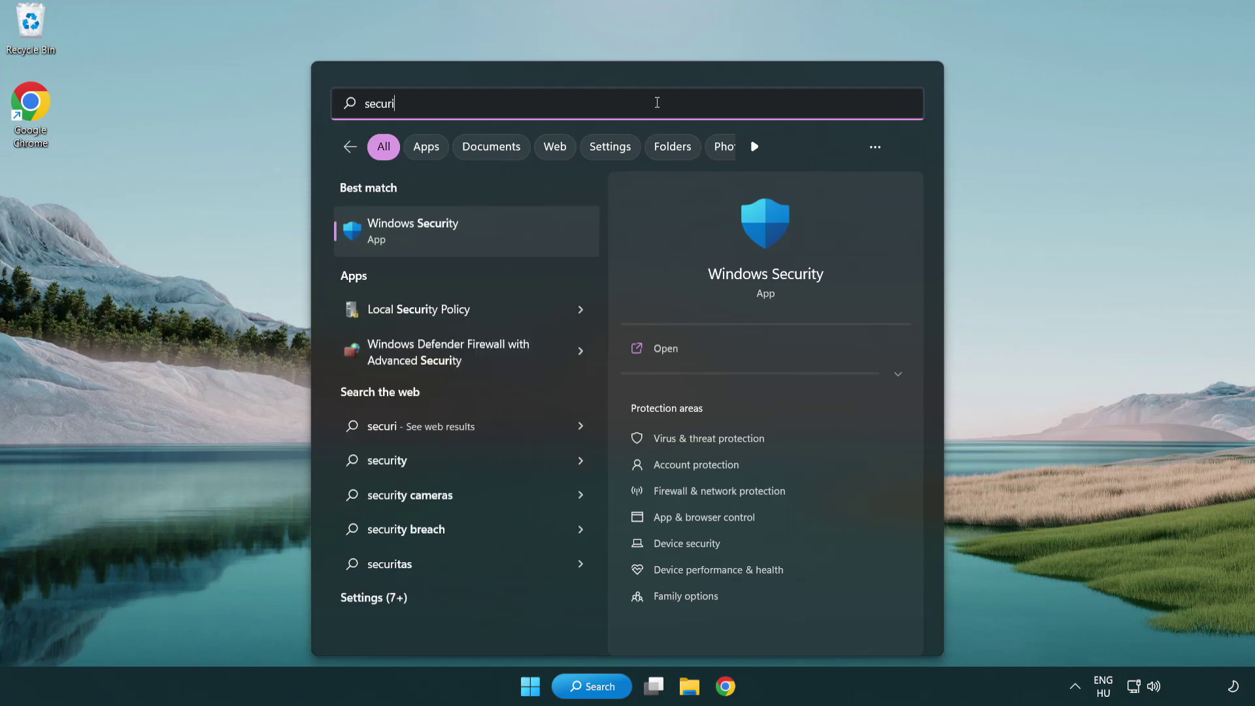
type("ty")
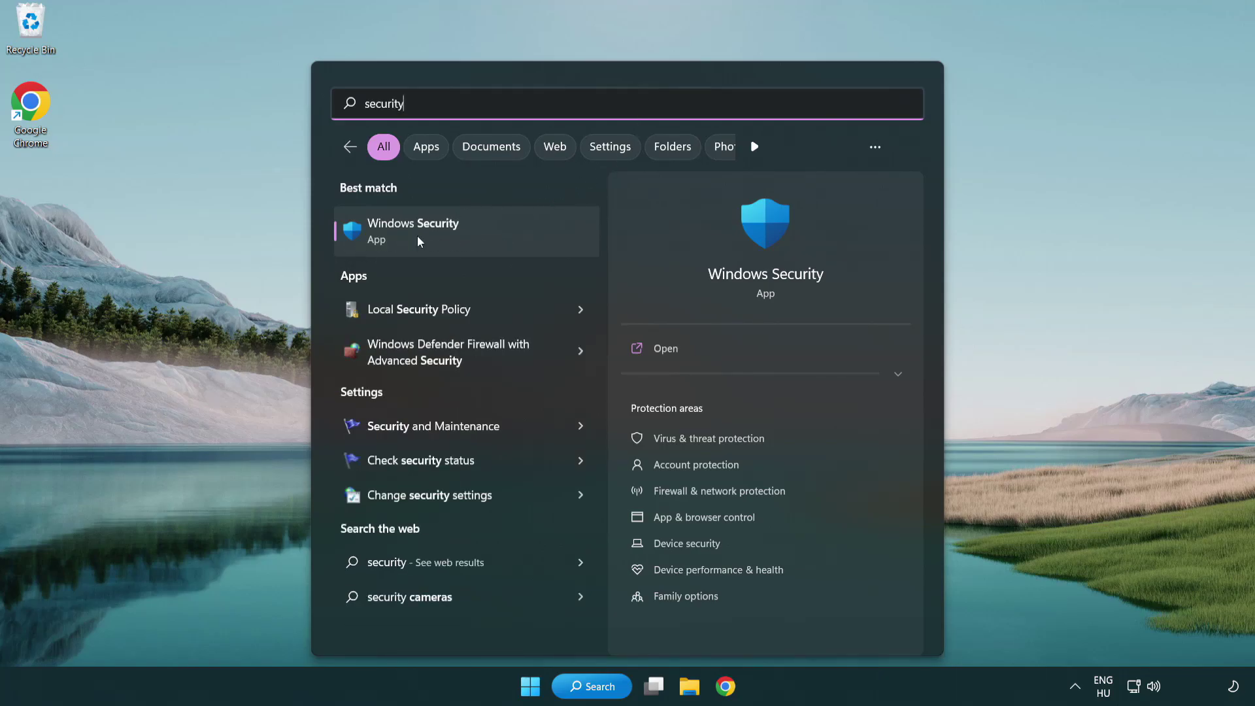
left_click(513, 236)
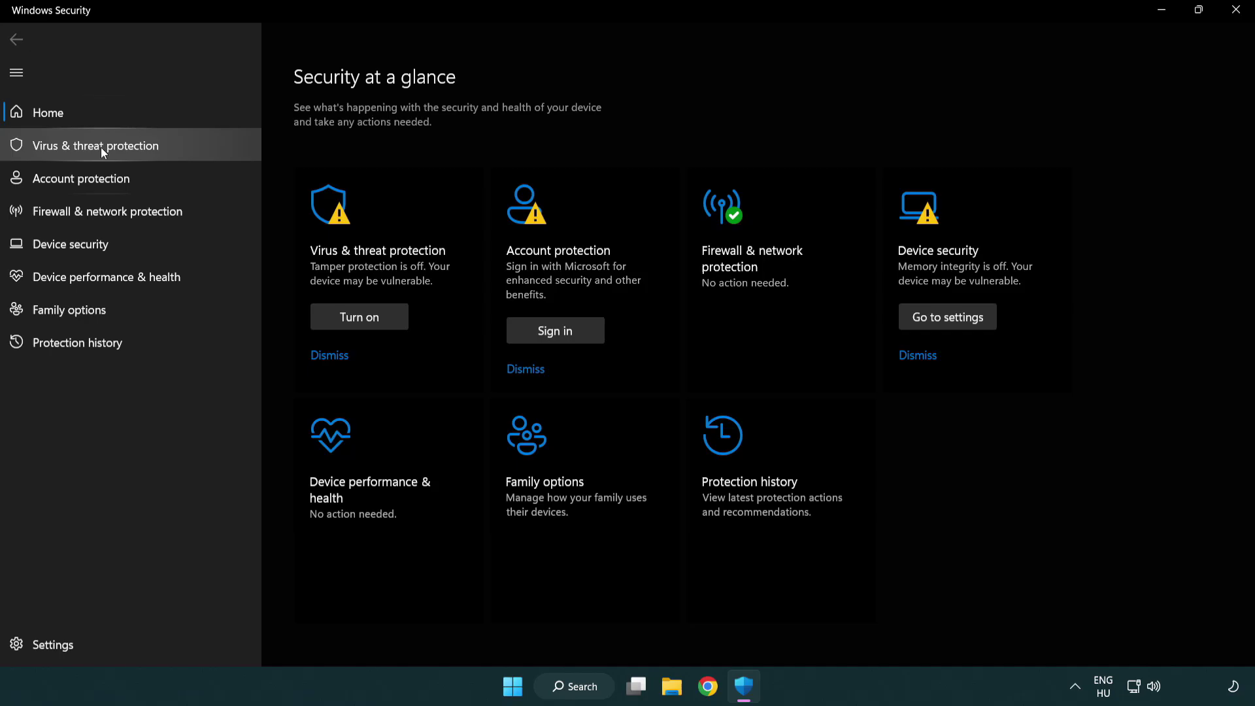
Open the Virus & threat protection settings and go to Add or remove exclusions
left_click(189, 145)
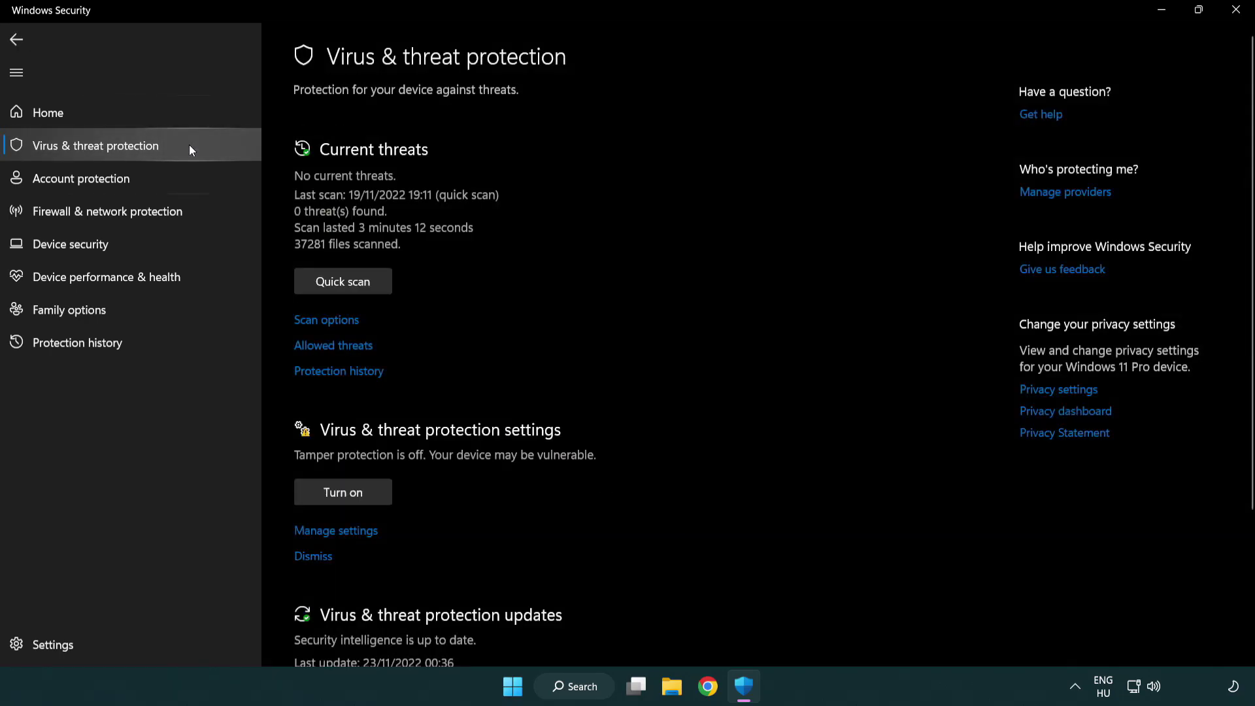
scroll(362, 268, "down", 1)
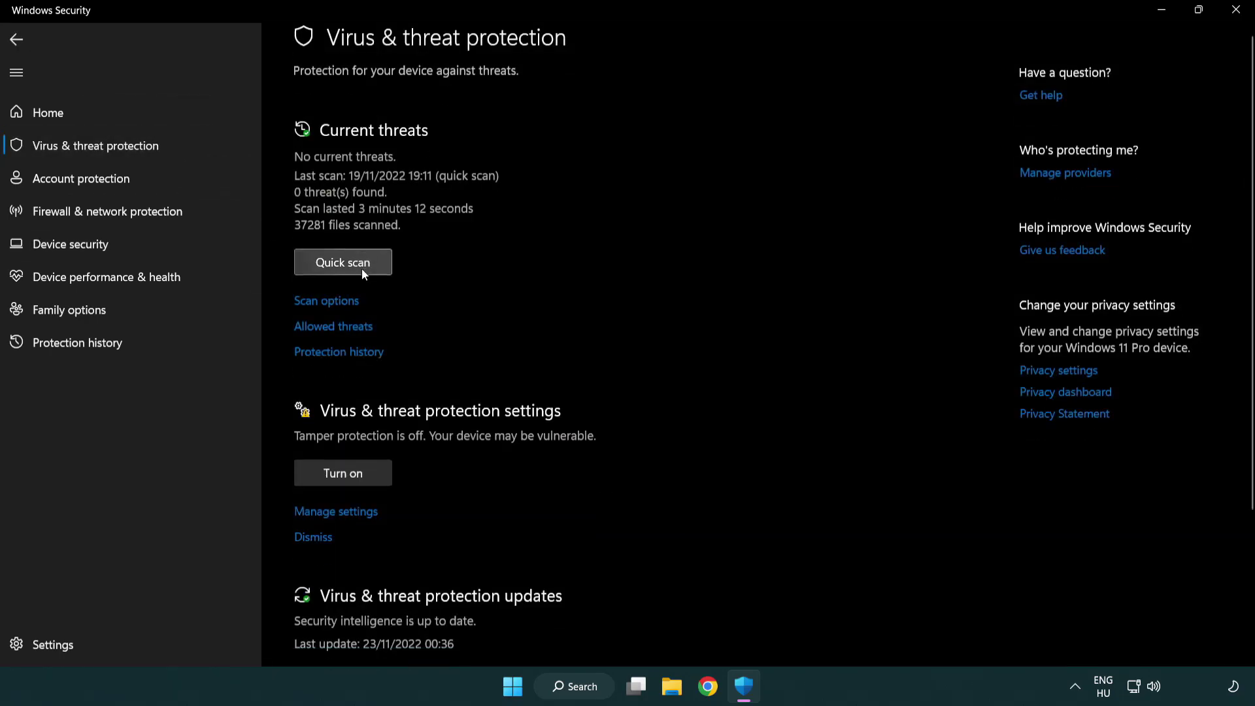
scroll(370, 397, "down", 1)
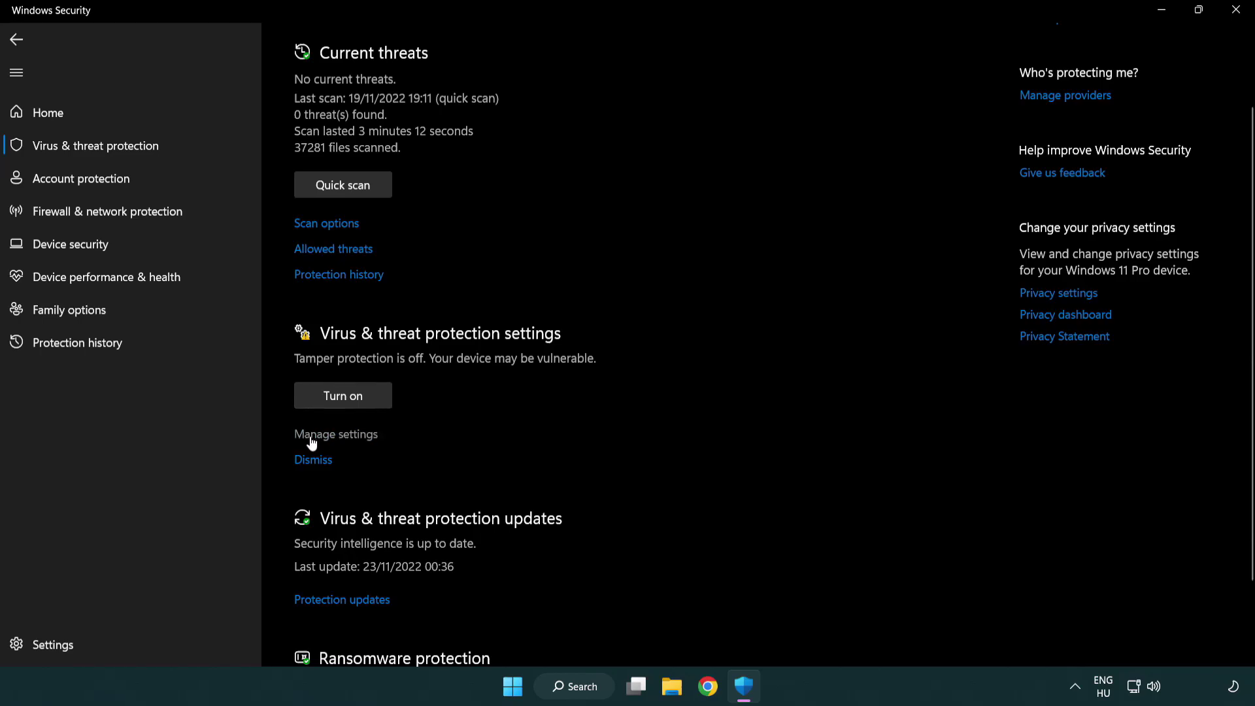
left_click(332, 434)
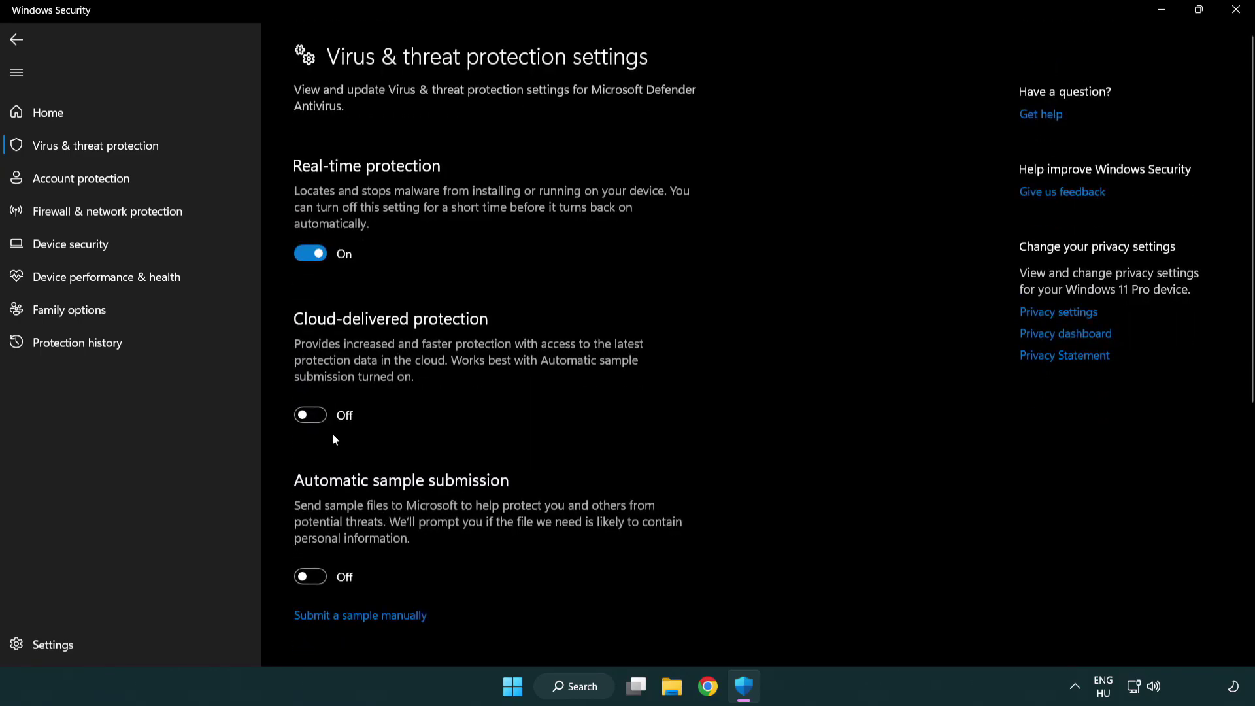
scroll(333, 434, "down", 1)
scroll(334, 434, "down", 1)
scroll(334, 434, "down", 1)
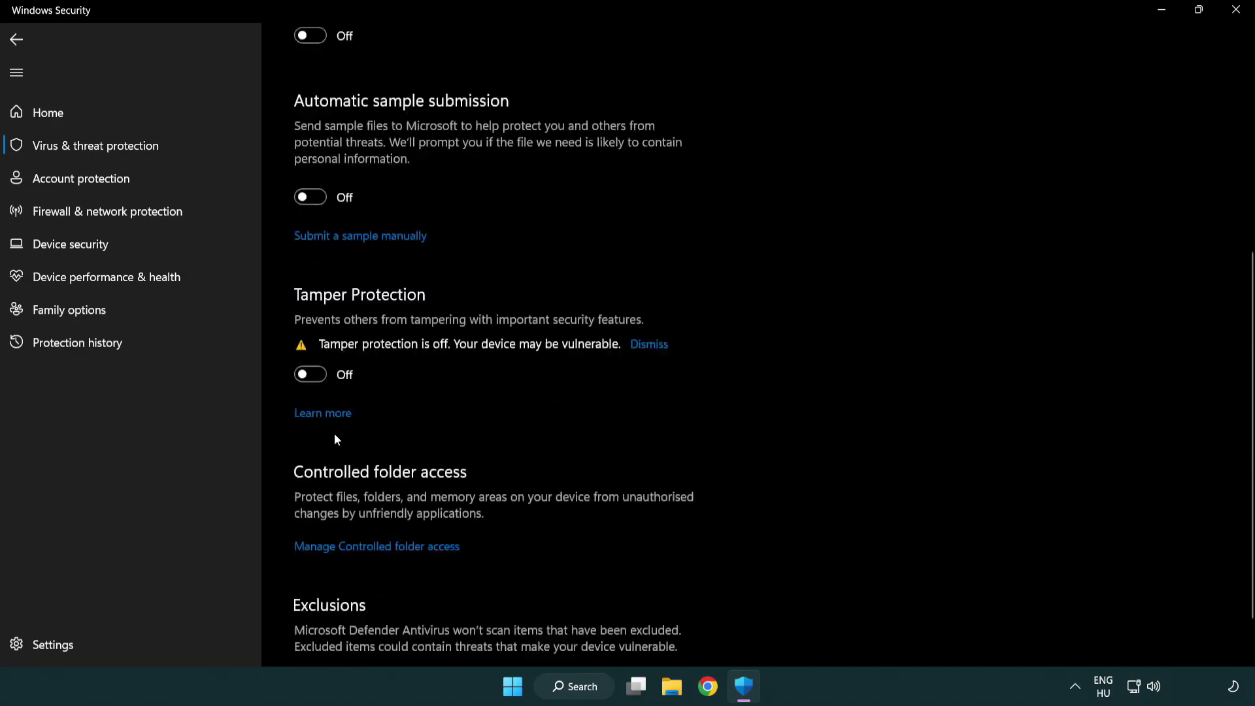
scroll(334, 434, "down", 1)
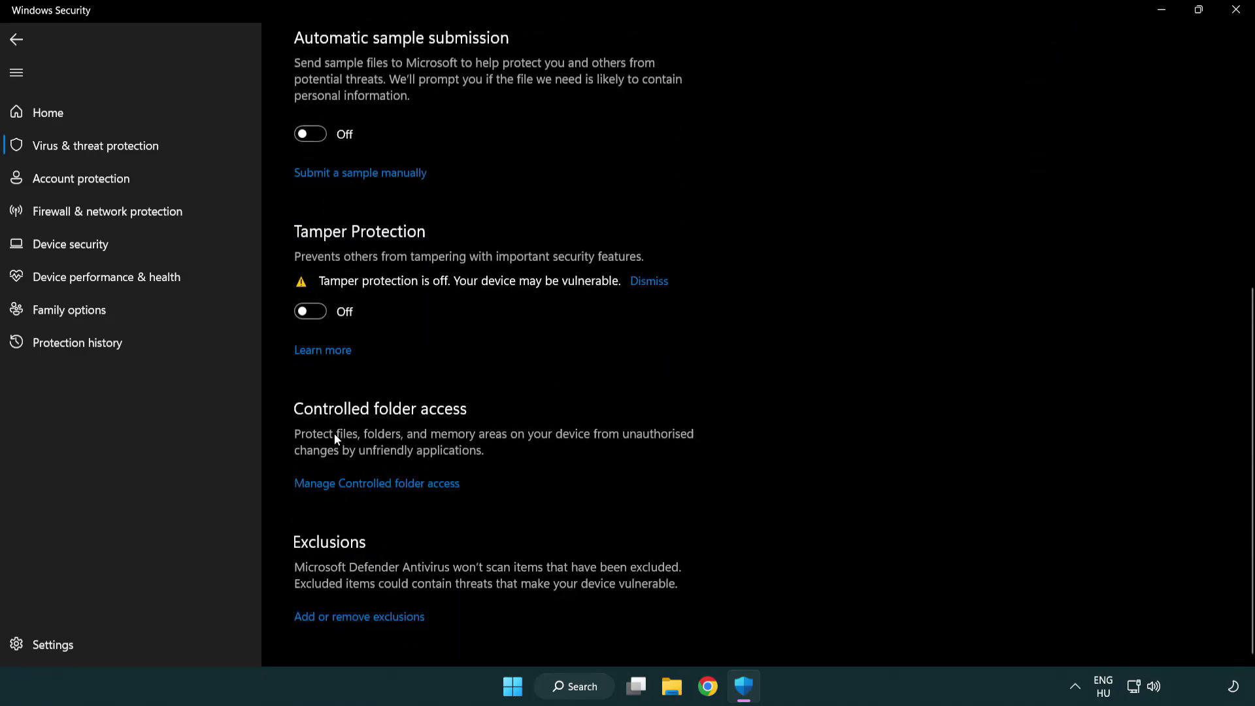
left_click(364, 625)
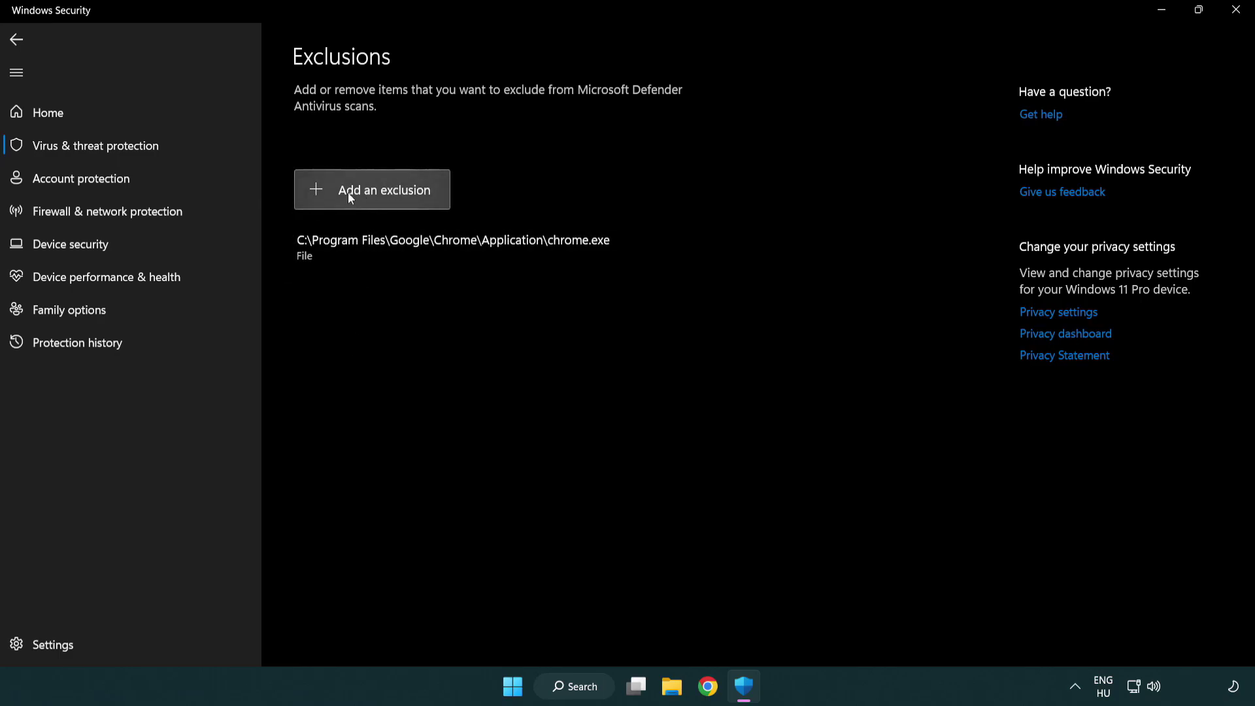
Start adding a File exclusion and browse up to the Local Disk (C:) drive
left_click(375, 191)
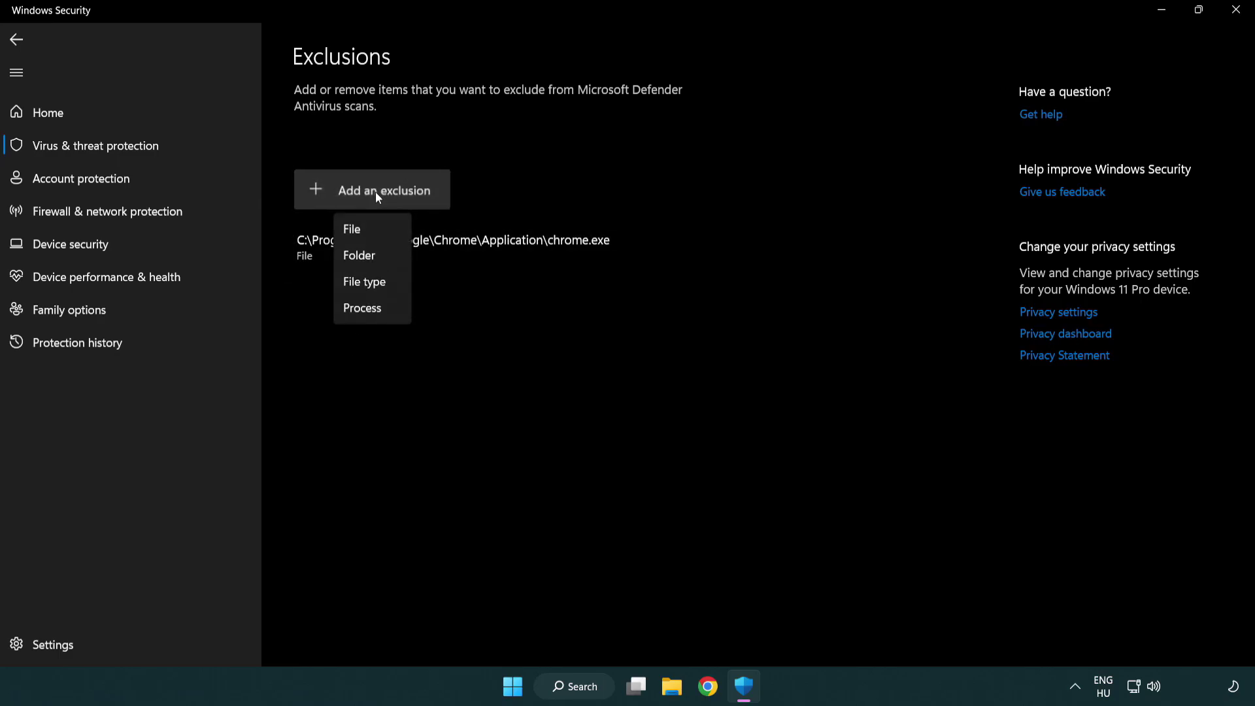
left_click(377, 230)
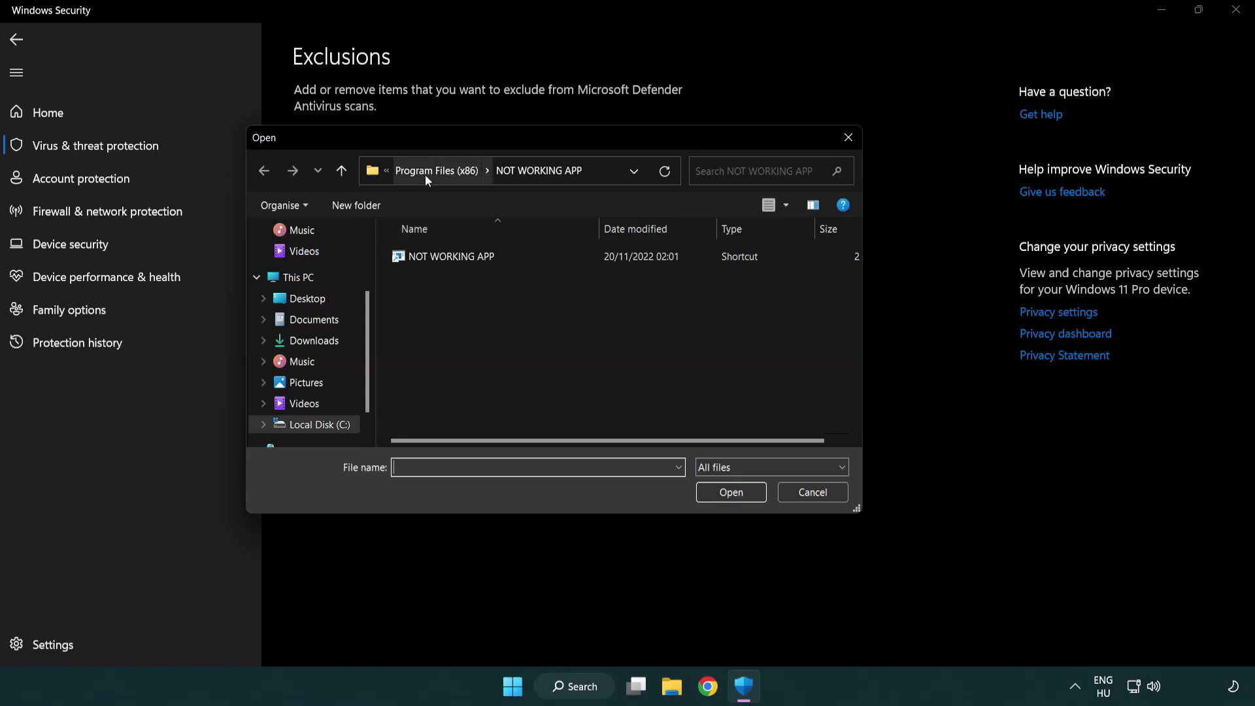
left_click(425, 174)
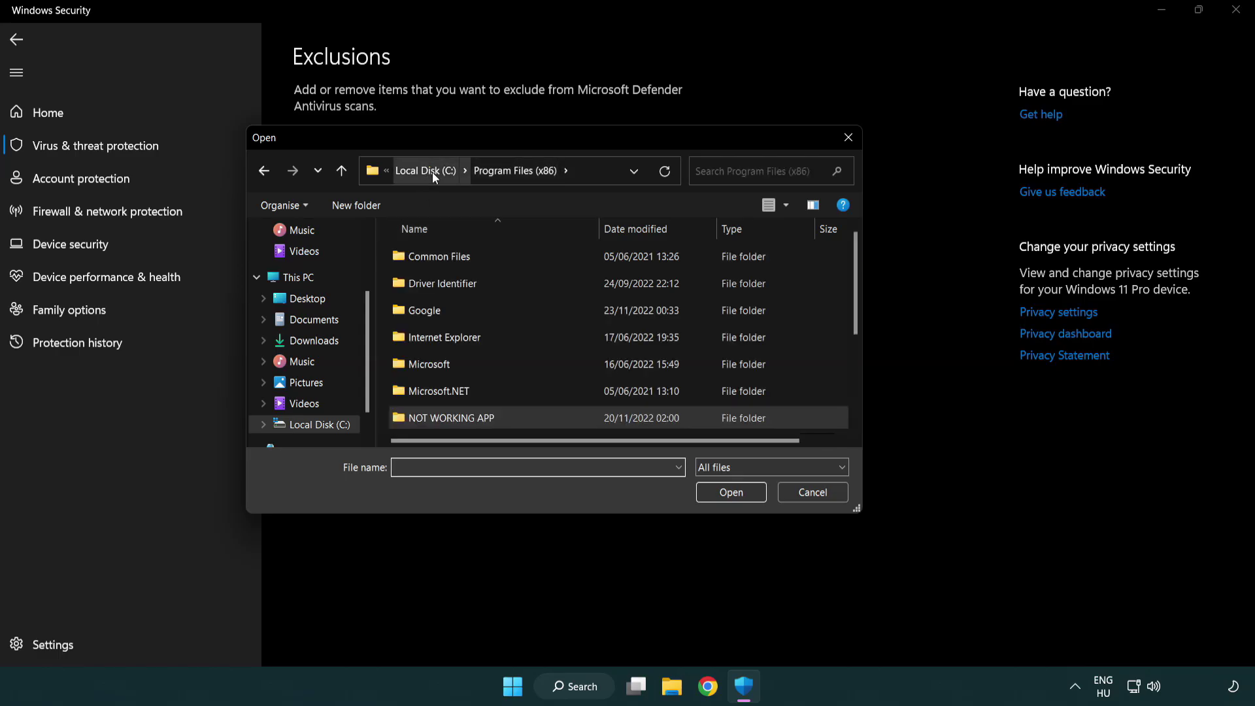
left_click(432, 171)
left_click(425, 173)
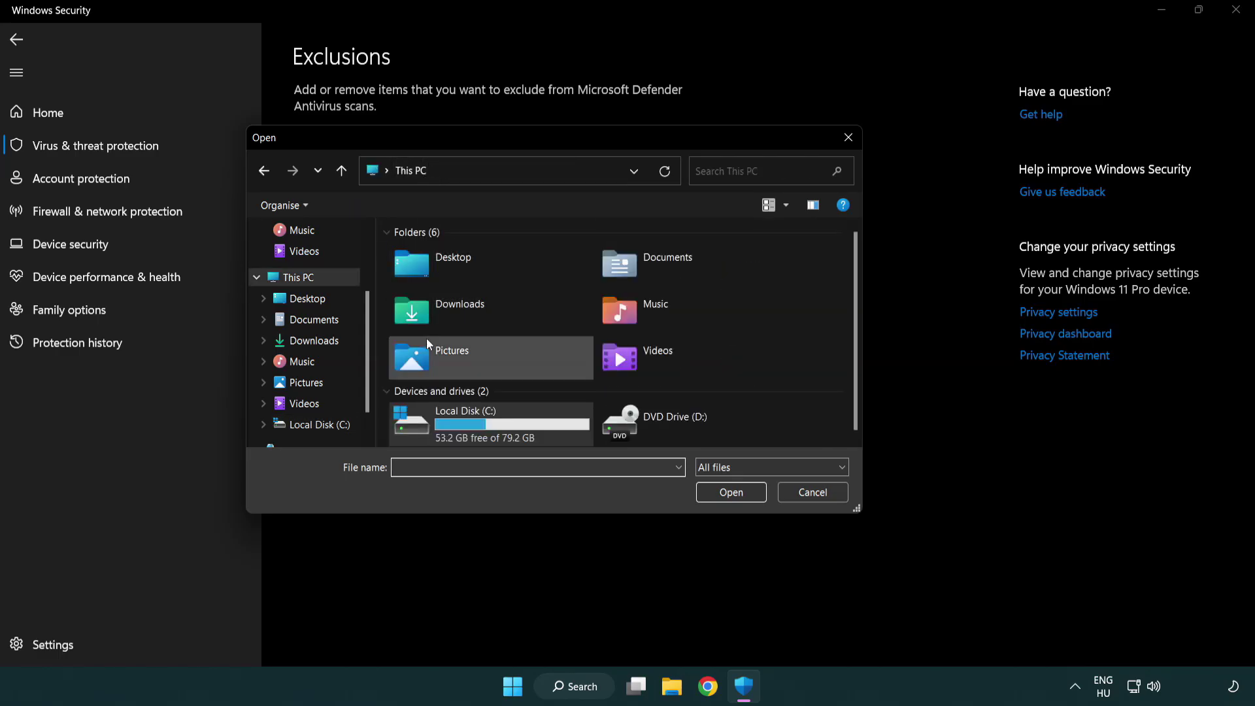
double_click(455, 433)
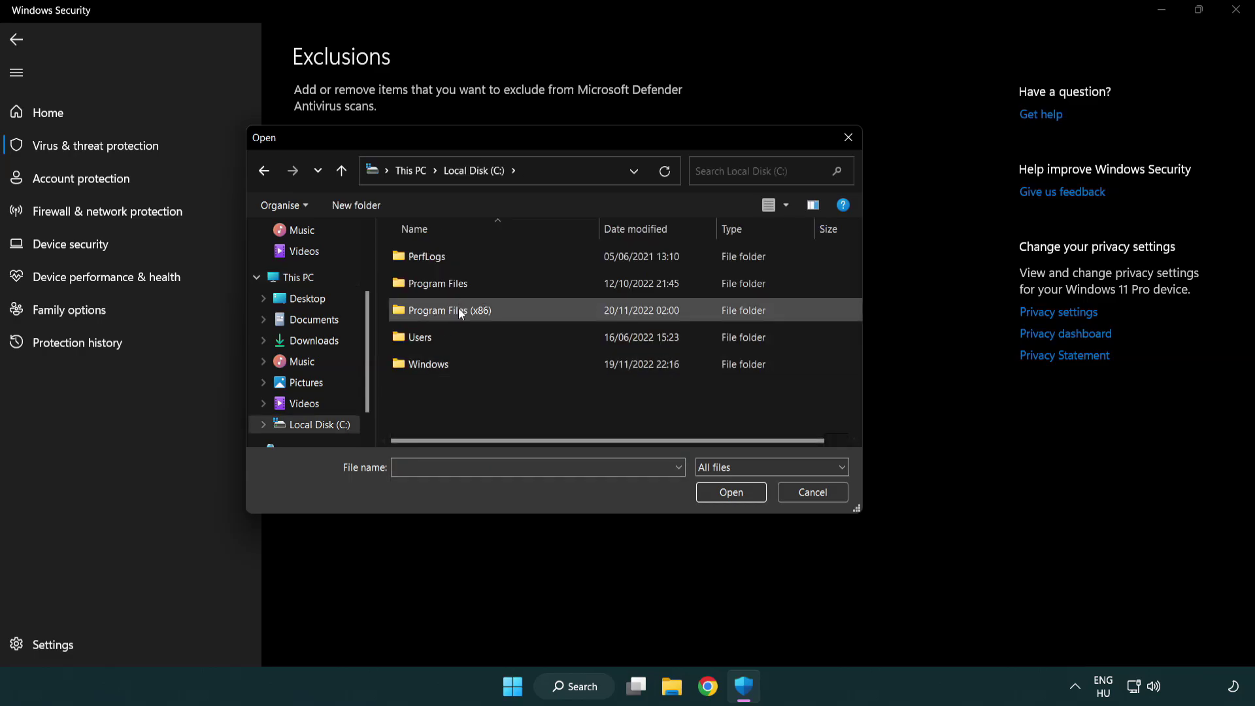
Exclude the NOT WORKING APP shortcut in Program Files (x86), then close Windows Security
double_click(457, 308)
left_click(464, 419)
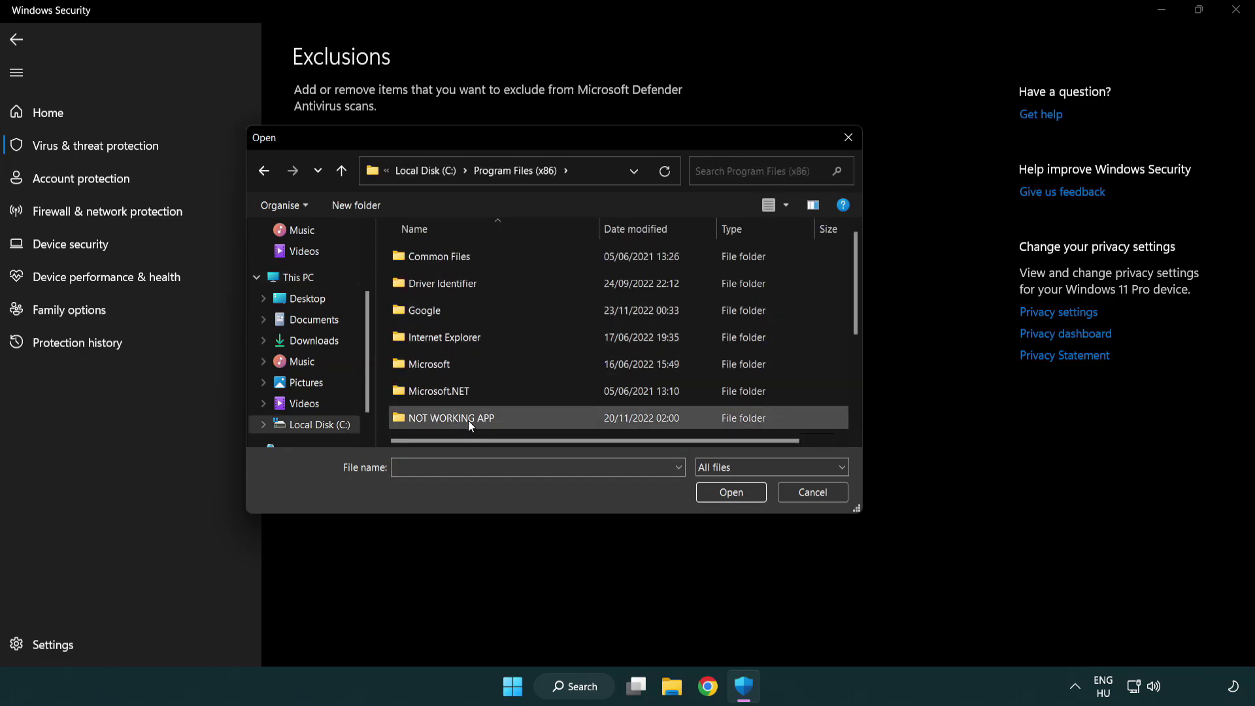
double_click(468, 420)
left_click(443, 255)
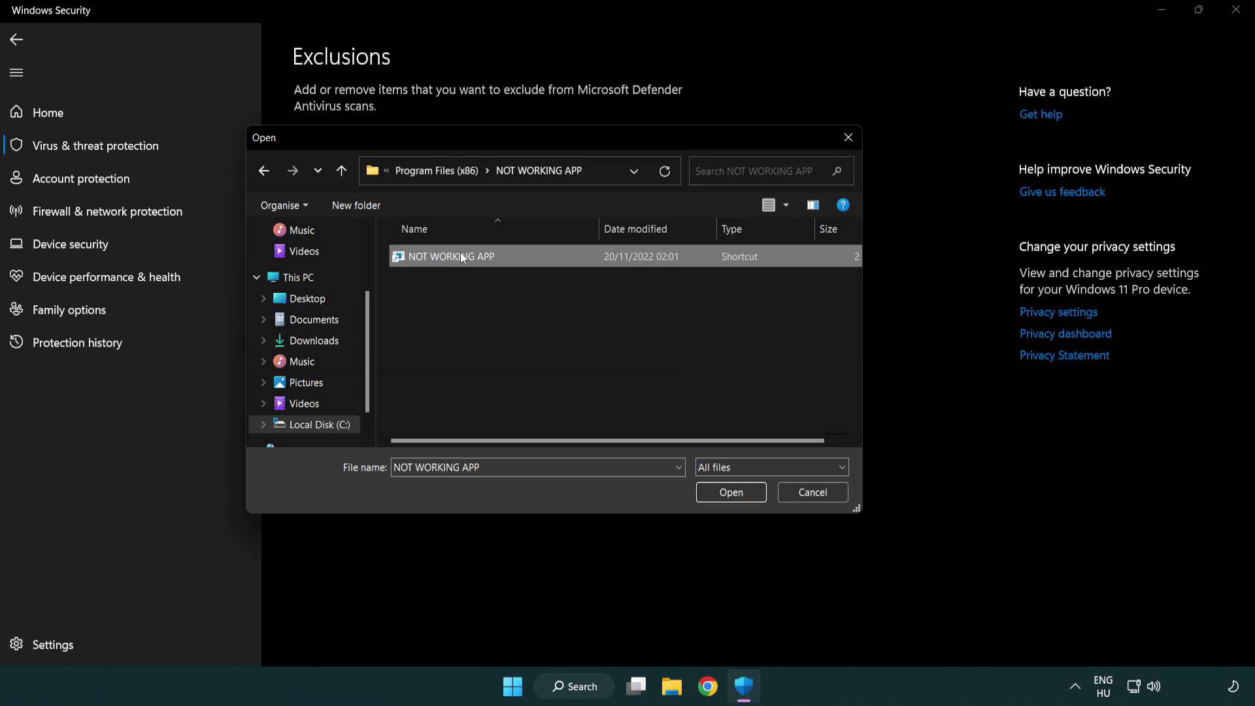
left_click(728, 496)
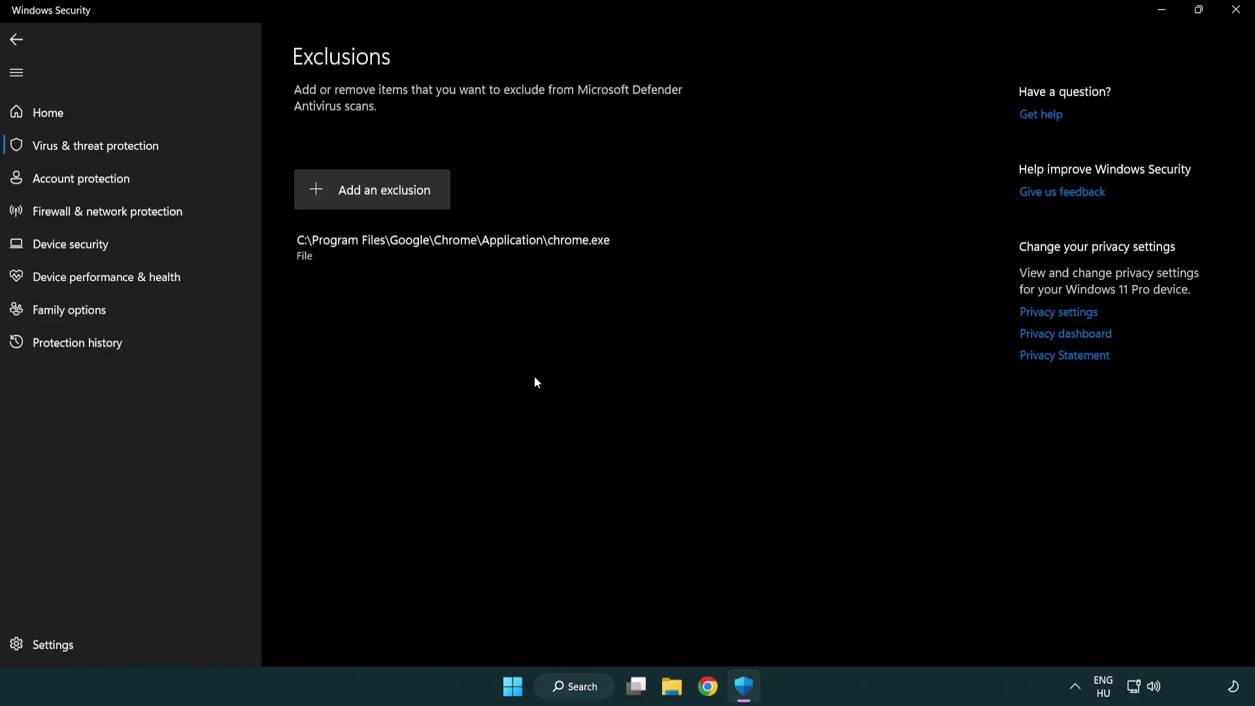
left_click(1236, 11)
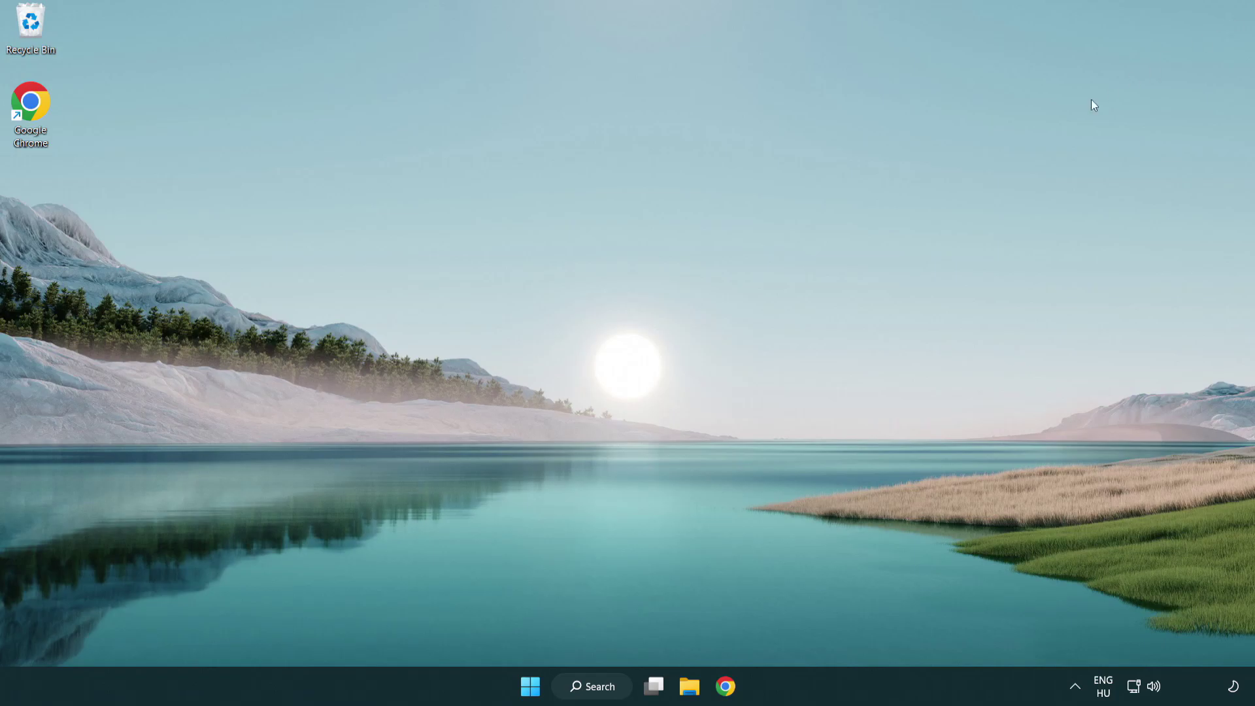
Open the Start menu's power options showing Sleep, Shut down and Restart
left_click(530, 685)
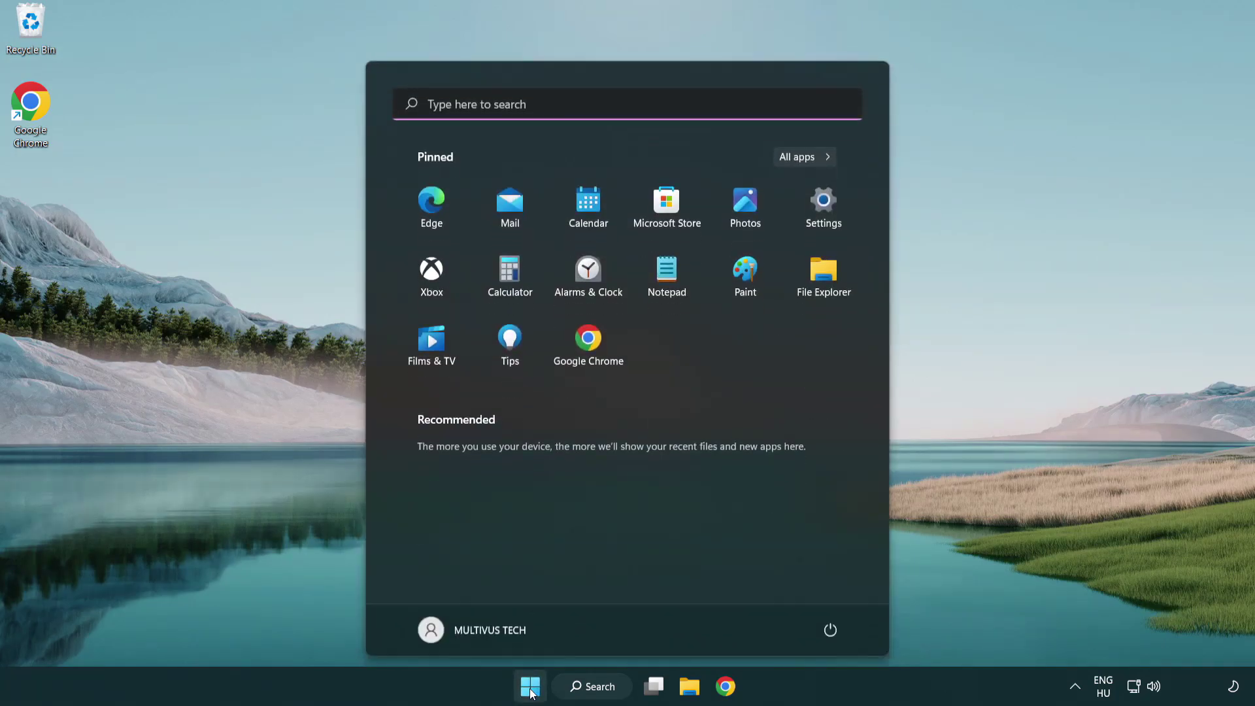
left_click(831, 630)
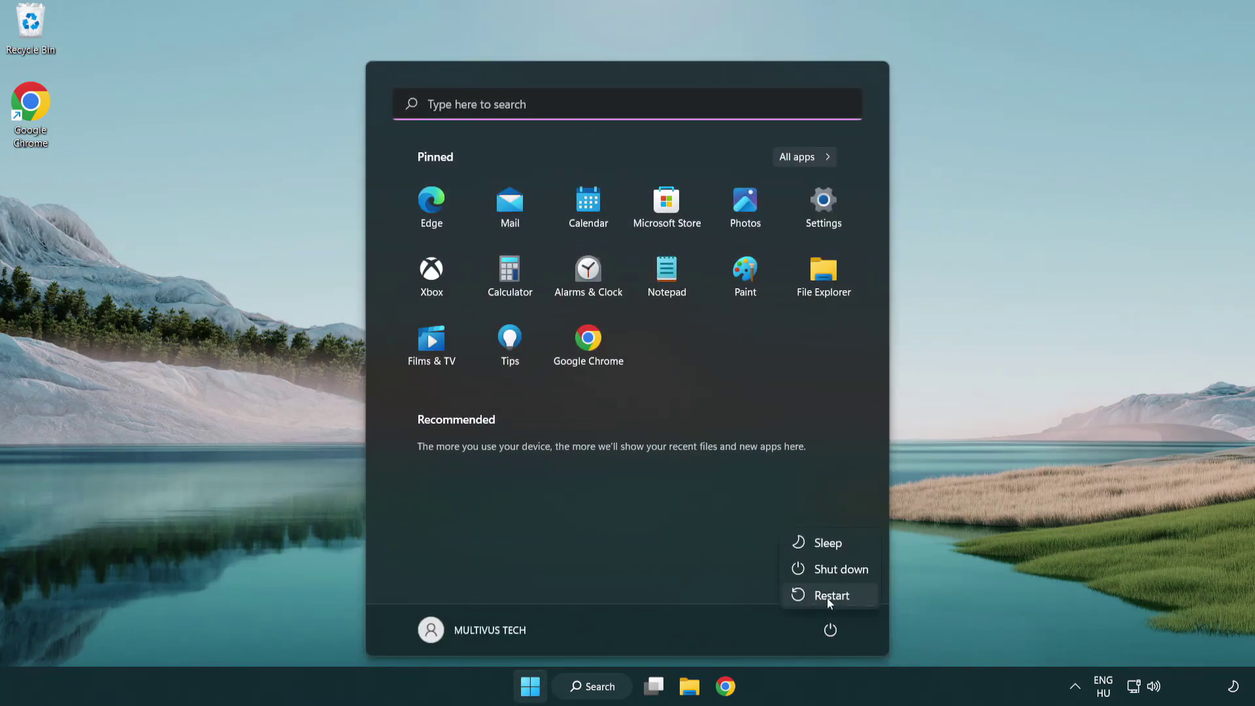